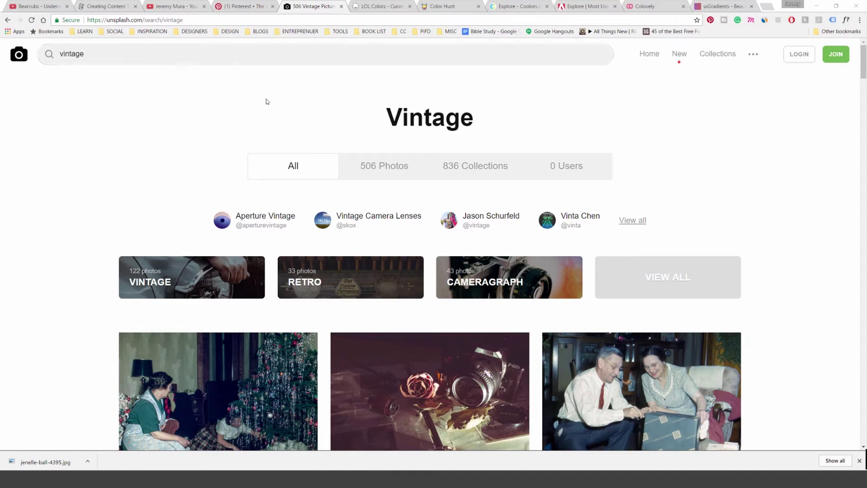
Browse the vintage photo results for a picture with an appealing colour palette
double_click(519, 116)
click(519, 129)
scroll(519, 131, down, 5)
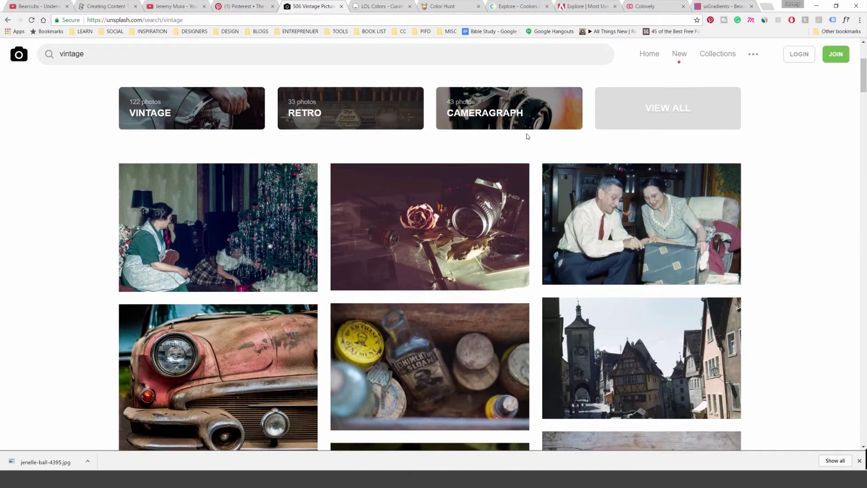
scroll(400, 251, down, 1)
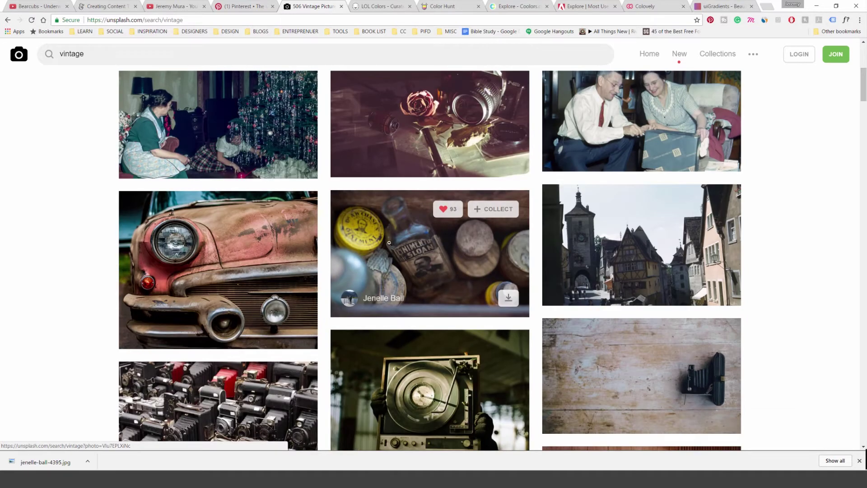
scroll(365, 237, down, 1)
scroll(453, 173, down, 5)
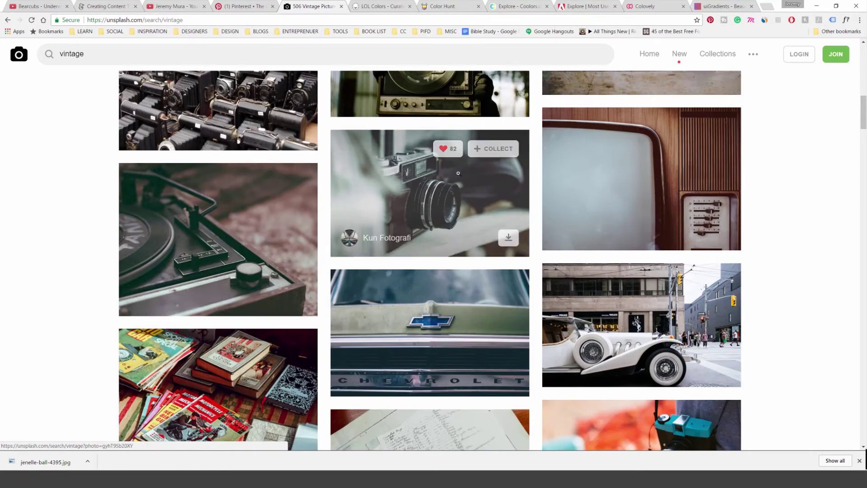
scroll(316, 162, down, 2)
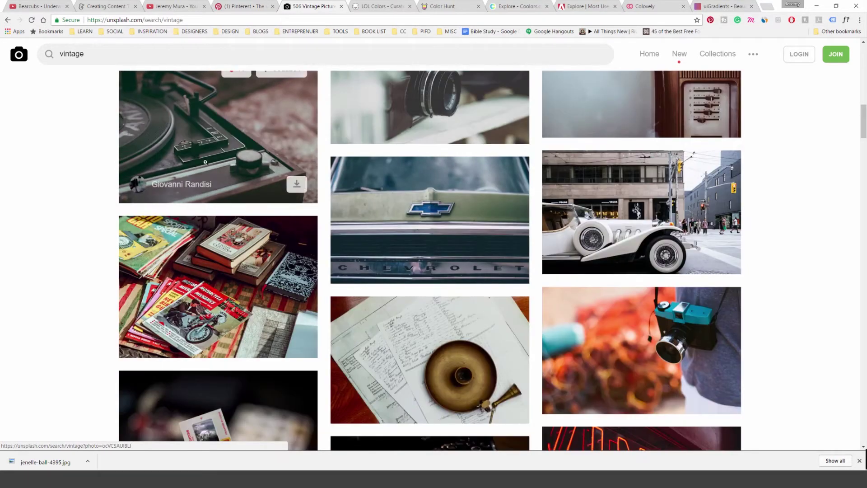
scroll(203, 155, down, 3)
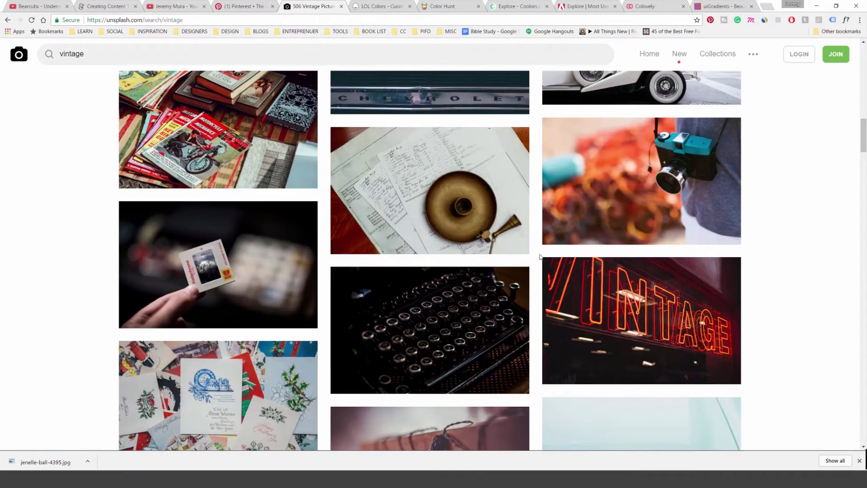
scroll(540, 257, down, 7)
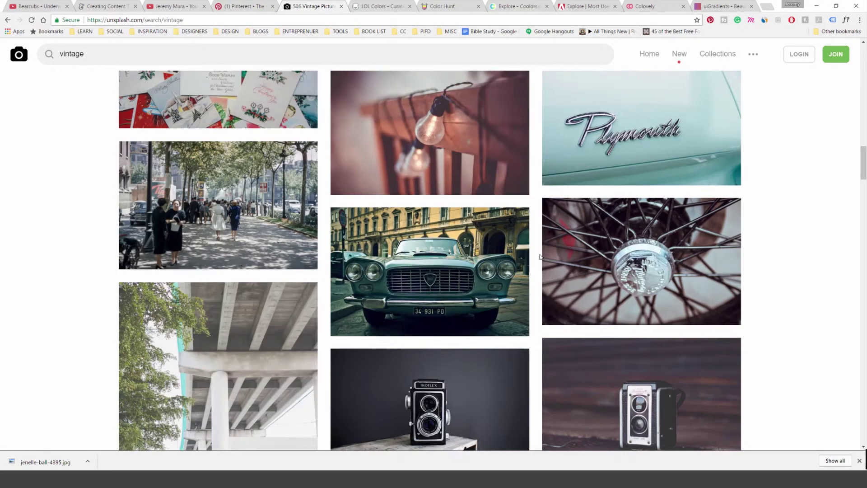
scroll(540, 256, down, 8)
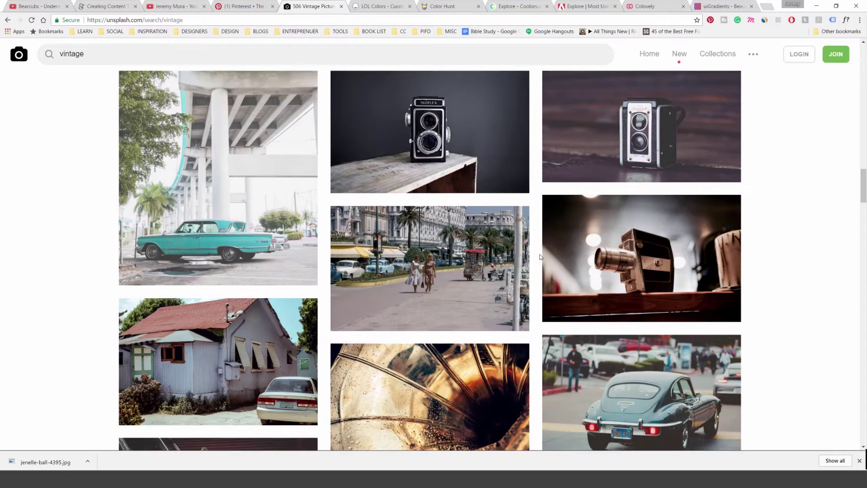
scroll(540, 257, down, 8)
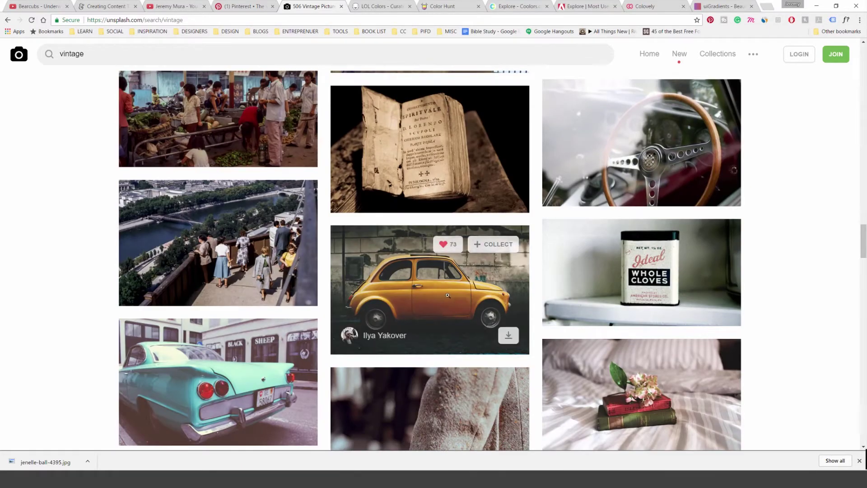
scroll(452, 239, down, 8)
scroll(447, 242, down, 4)
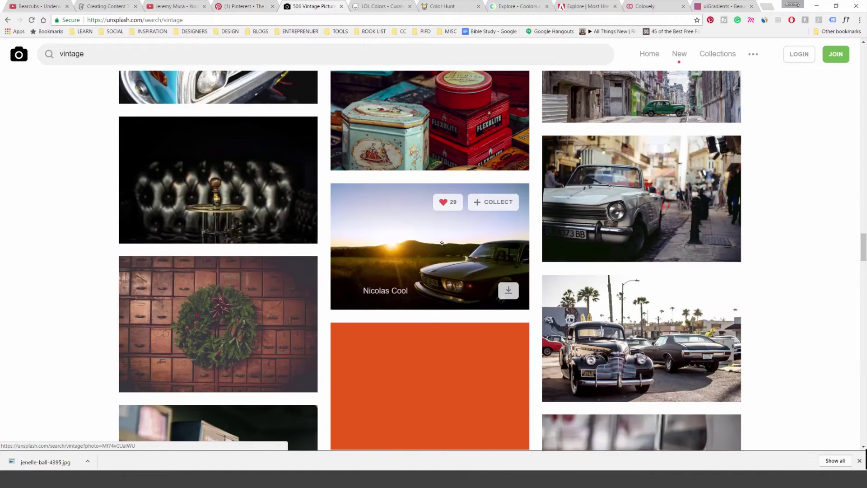
Download the photo of the stacked red and turquoise vintage tins from the results
scroll(461, 166, up, 1)
scroll(450, 173, up, 2)
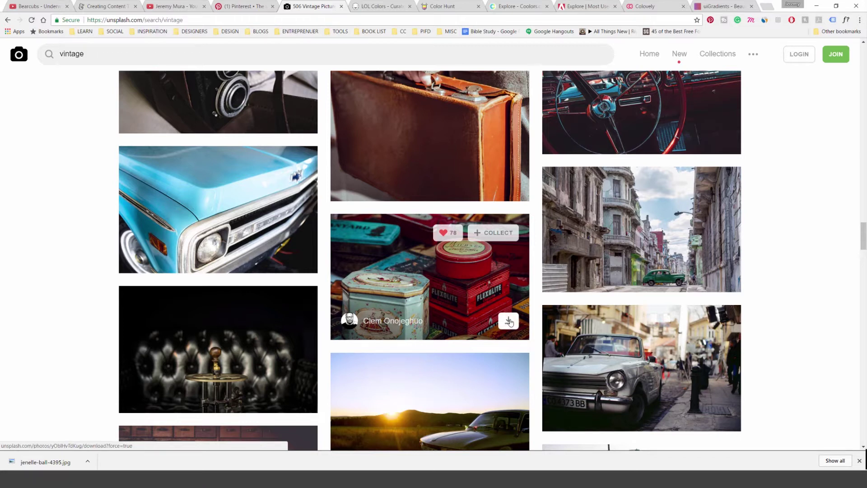
click(505, 320)
Search Unsplash for color and look through the resulting photos
scroll(332, 52, up, 5)
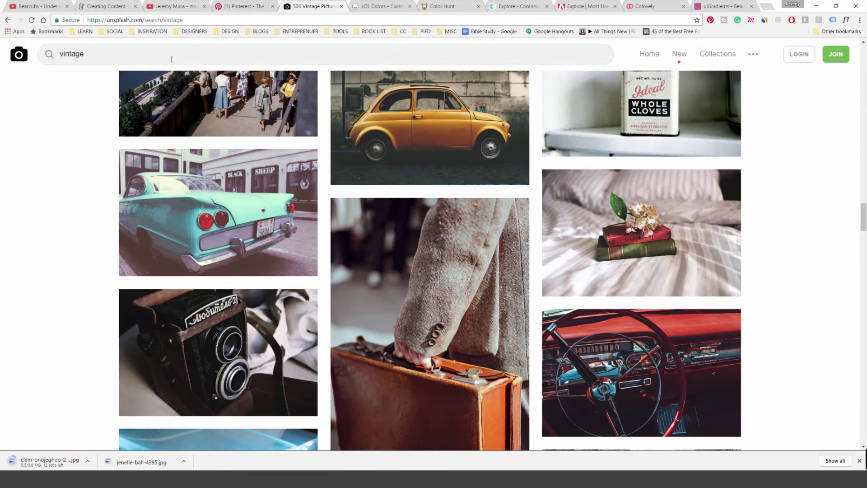
double_click(170, 57)
text(color)
key(Return)
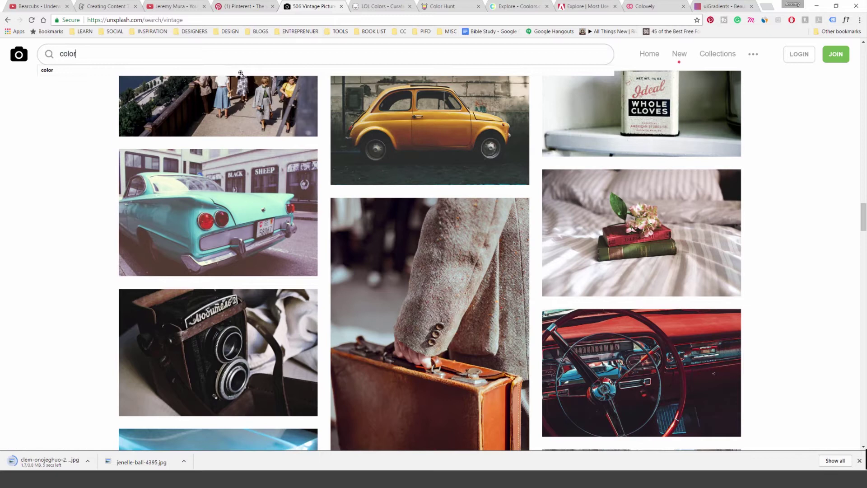
scroll(280, 129, down, 6)
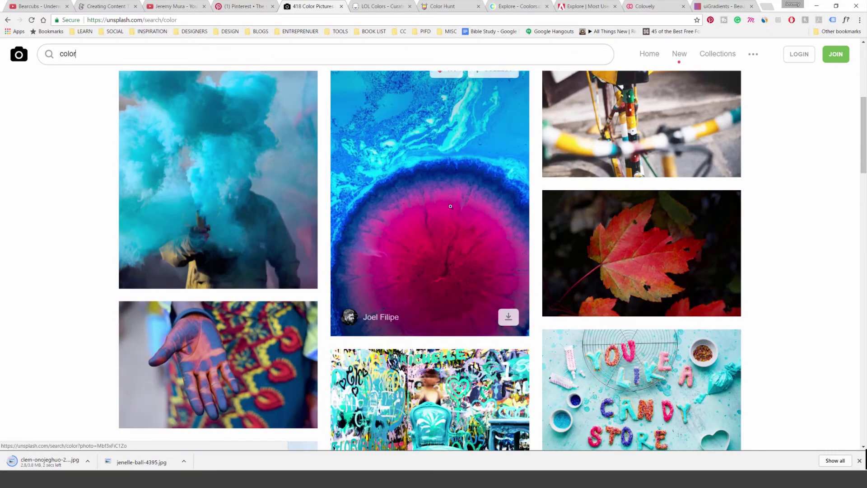
scroll(449, 263, down, 15)
scroll(449, 263, down, 3)
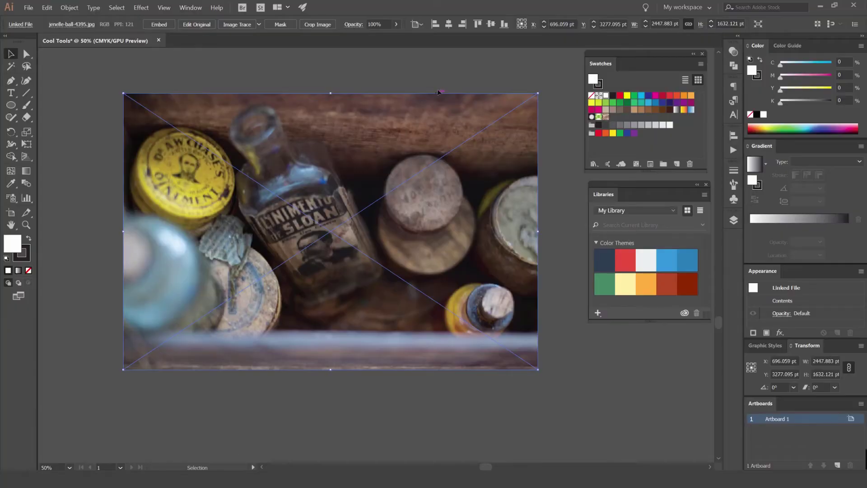
Switch to Illustrator, deselect the placed bottle photo and reposition the Swatches and Libraries panels with more space between them
click(405, 83)
drag(405, 90, 443, 83)
click(443, 89)
click(549, 80)
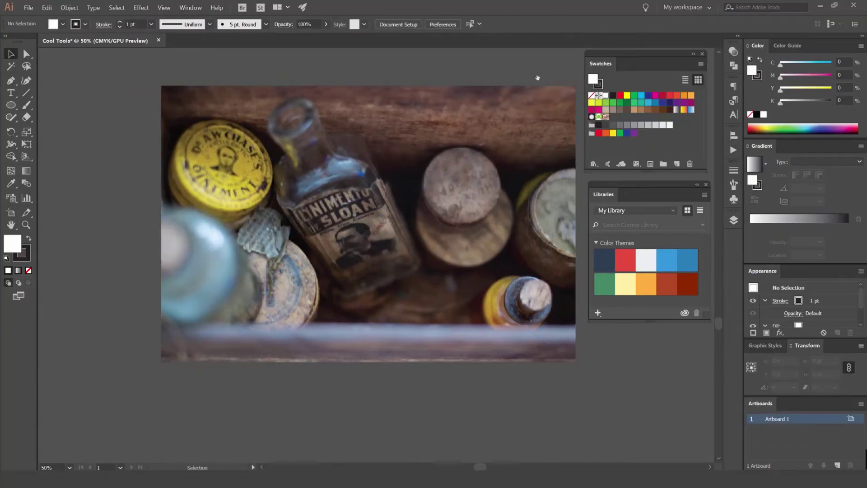
drag(549, 81, 466, 84)
drag(619, 64, 629, 92)
drag(627, 184, 625, 201)
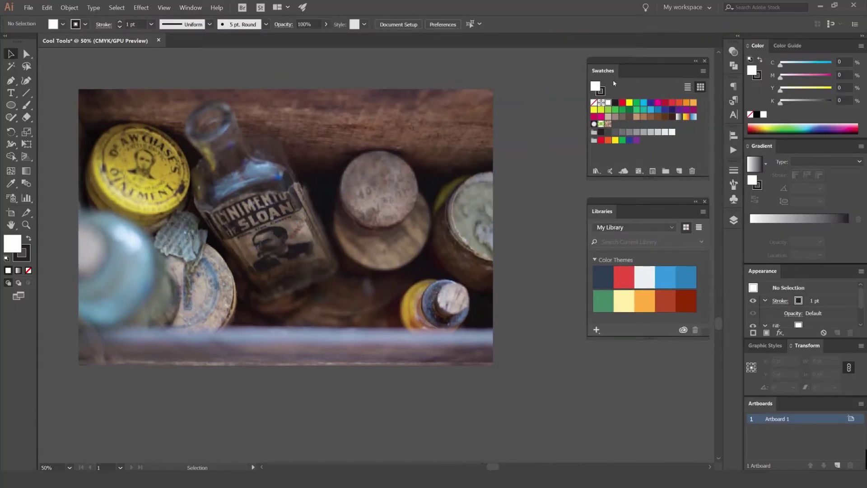
Select all unused swatches and delete them from the document
click(703, 72)
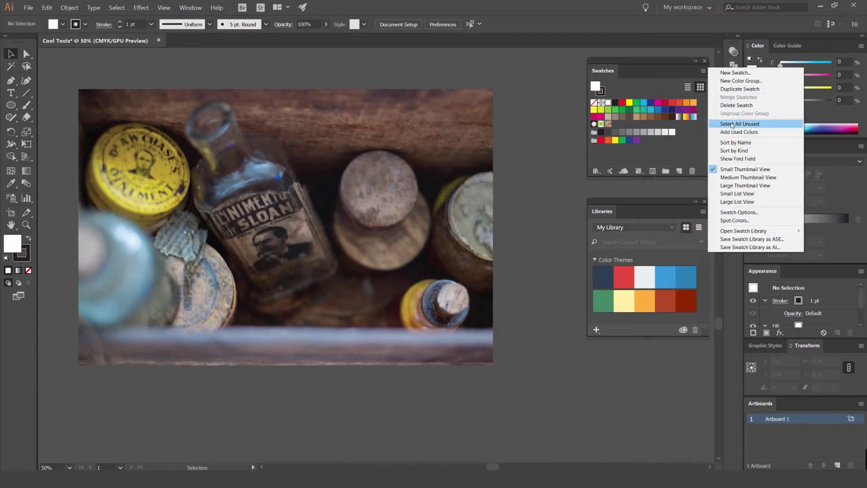
click(739, 124)
click(692, 171)
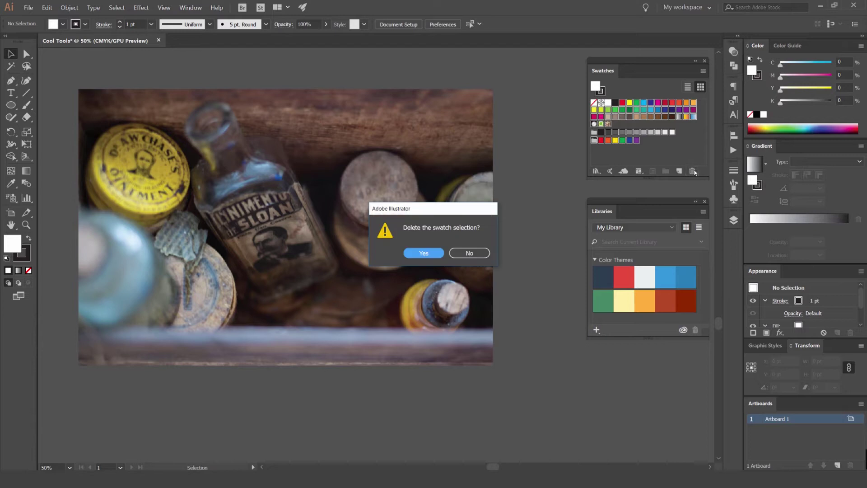
key(Return)
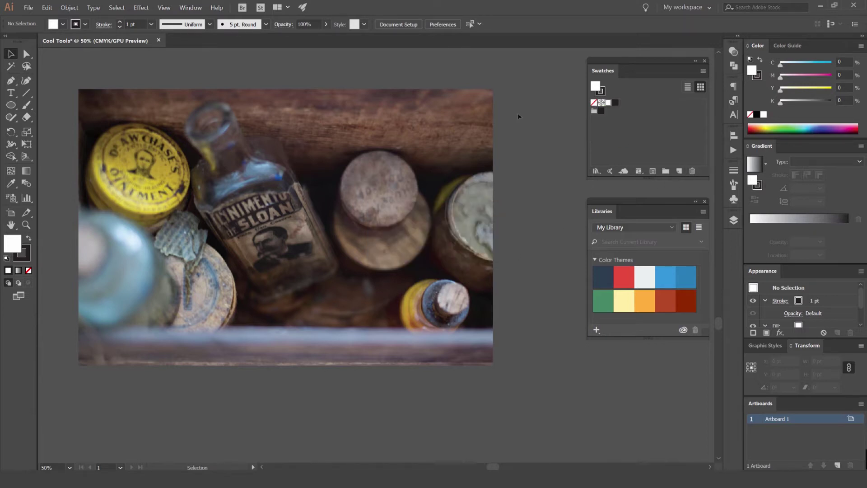
Draw a white circle about 174 pt in diameter just above the bottle photo
drag(388, 120, 504, 100)
drag(368, 110, 326, 133)
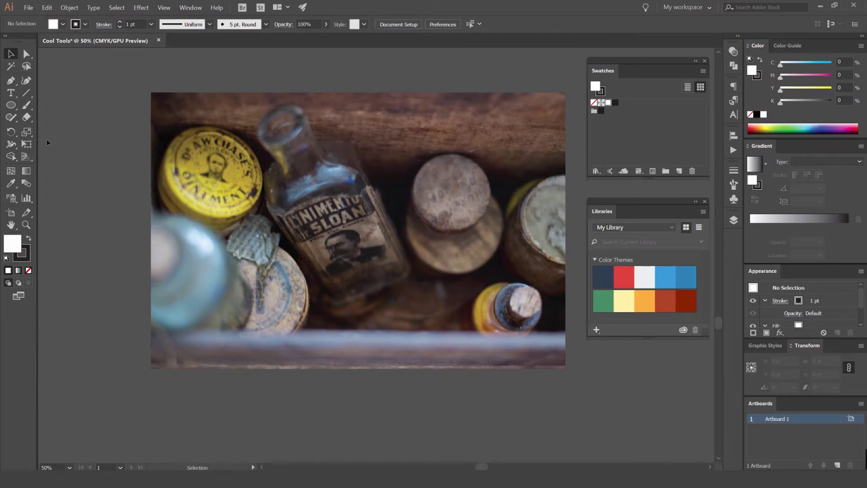
key(i)
scroll(248, 153, up, 1)
drag(248, 153, 337, 151)
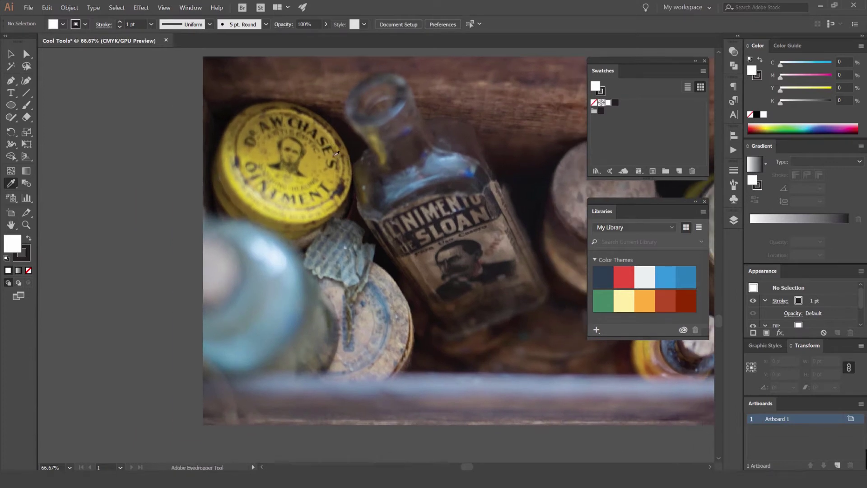
scroll(337, 154, up, 2)
key(l)
drag(337, 154, 342, 205)
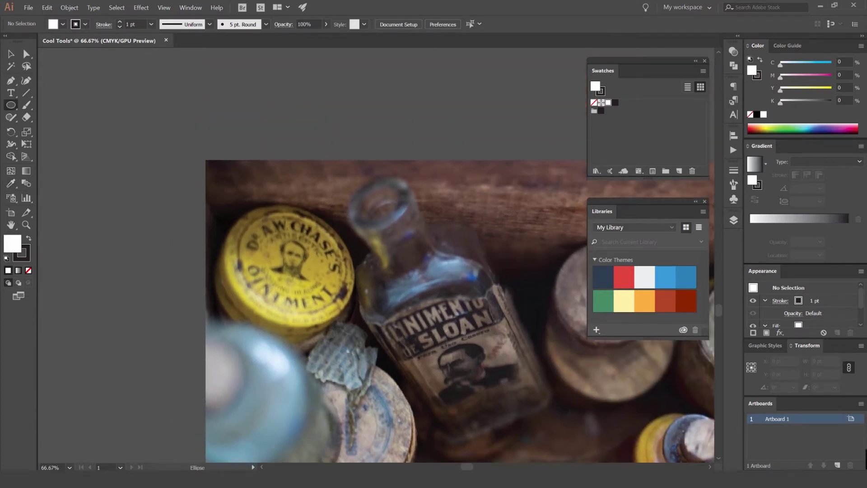
drag(293, 129, 350, 125)
Duplicate the white circle into an evenly spaced row of four above the photo
key(v)
key(ctrl+d)
key(ctrl+d)
click(451, 91)
key(ctrl+0)
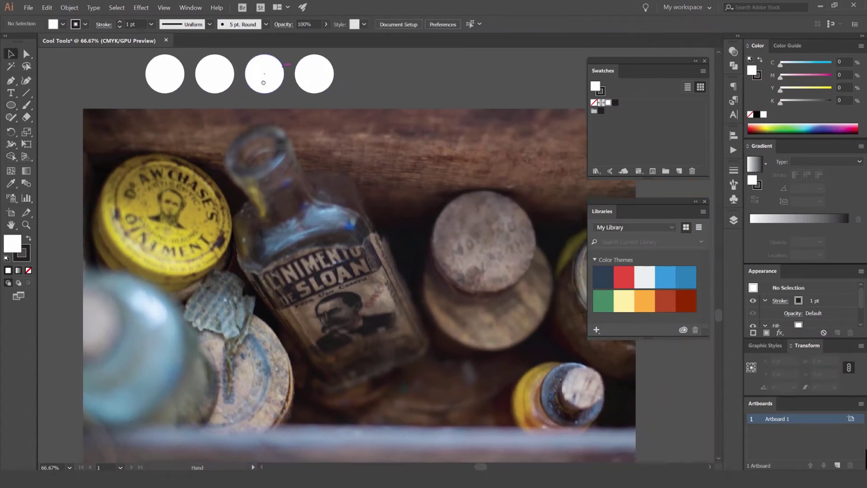
drag(416, 118, 397, 119)
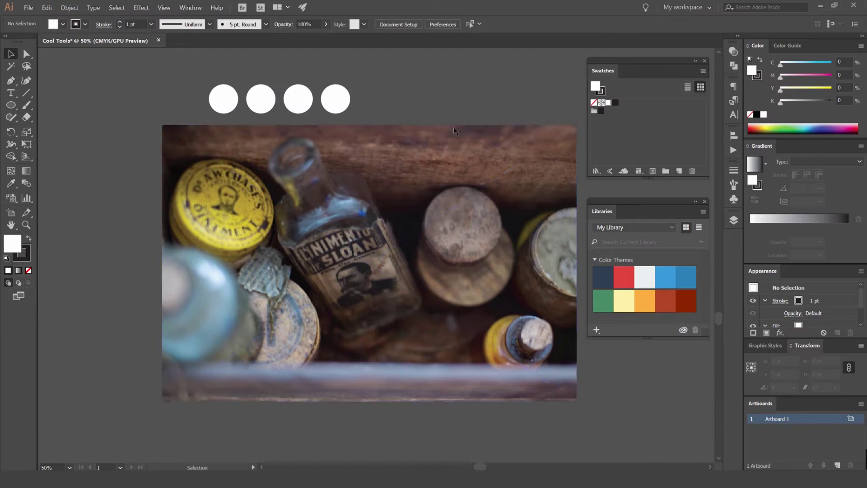
Scale the bottle photo down to about 1730 × 1153 pt and centre it beneath the row of four circles
click(455, 130)
drag(577, 125, 516, 166)
drag(439, 201, 420, 173)
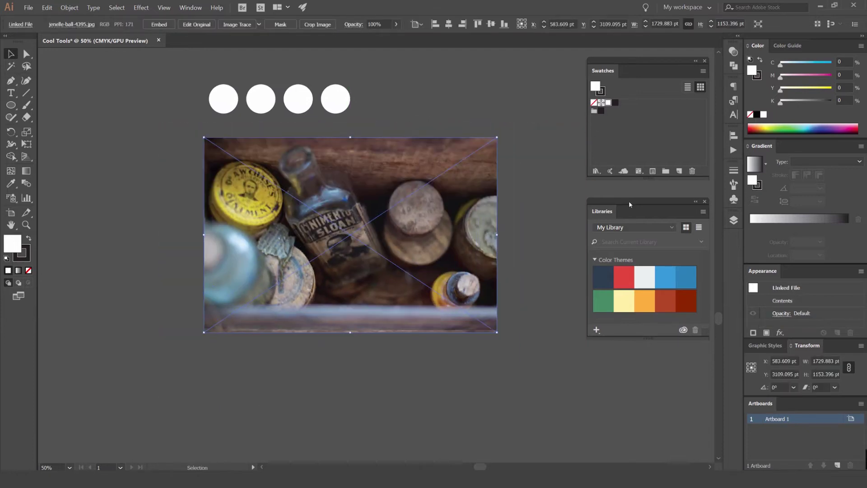
drag(629, 202, 628, 191)
scroll(315, 126, up, 1)
drag(364, 118, 382, 122)
drag(382, 123, 308, 113)
click(440, 136)
drag(413, 131, 406, 124)
Fill the first circle with a strong yellow sampled from the ointment tin using the Eyedropper
key(i)
click(291, 92)
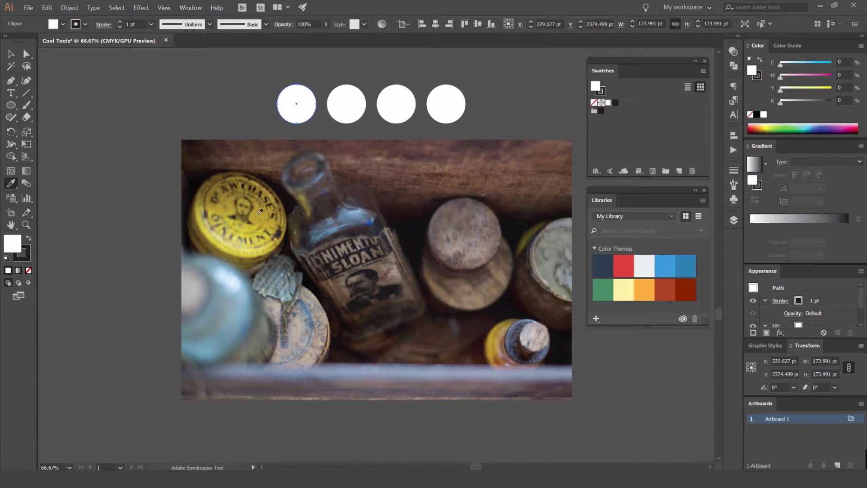
click(262, 212)
scroll(237, 258, up, 2)
click(226, 275)
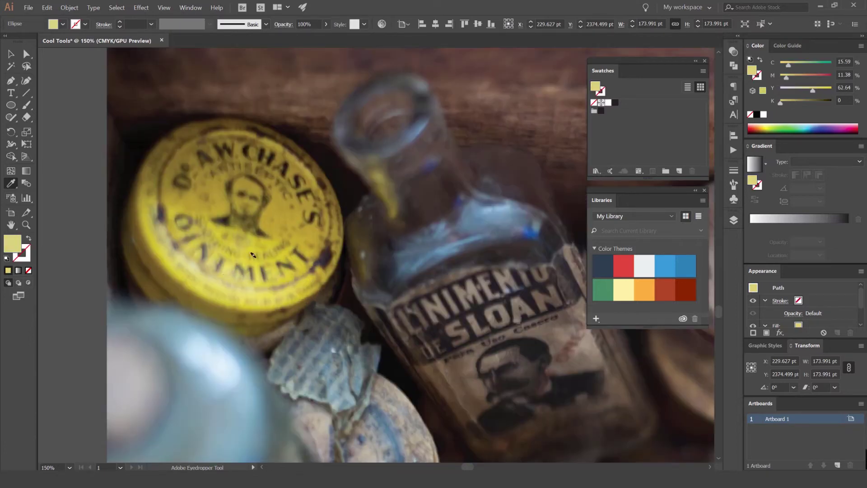
scroll(230, 268, down, 2)
click(221, 258)
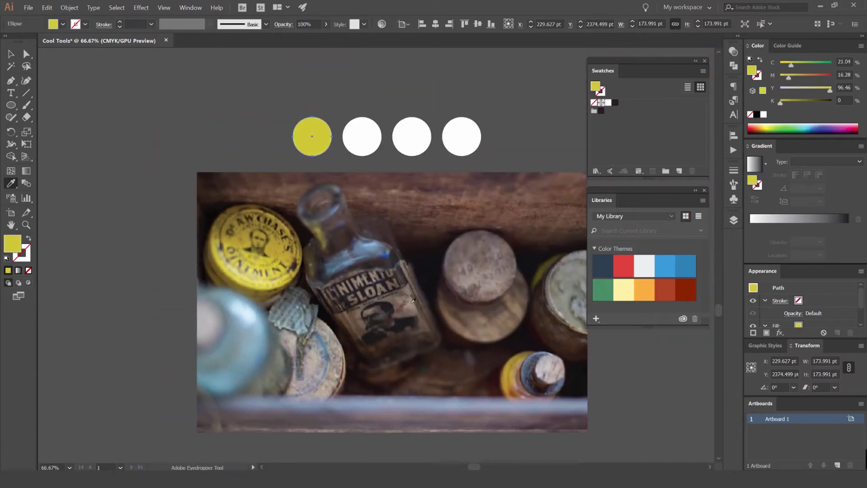
Fill the second circle with a dark yellow-brown sampled from the edge of the ointment tin
ctrl+click(359, 134)
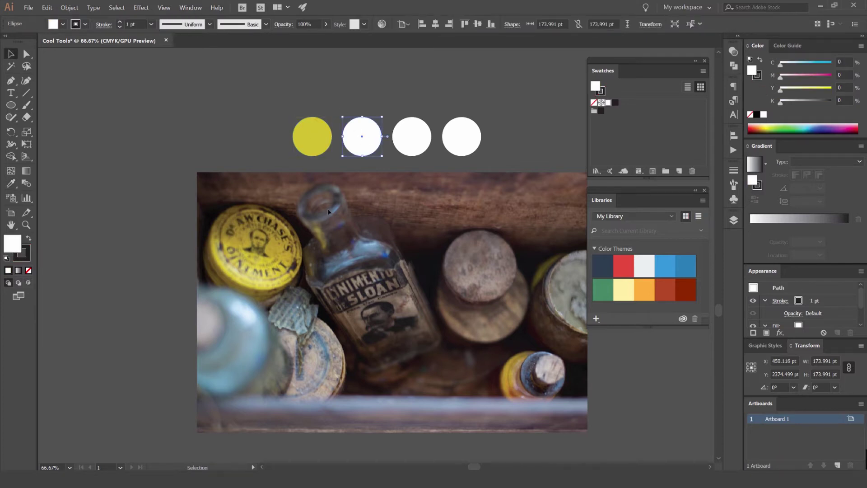
click(256, 210)
scroll(255, 210, up, 2)
scroll(312, 210, down, 2)
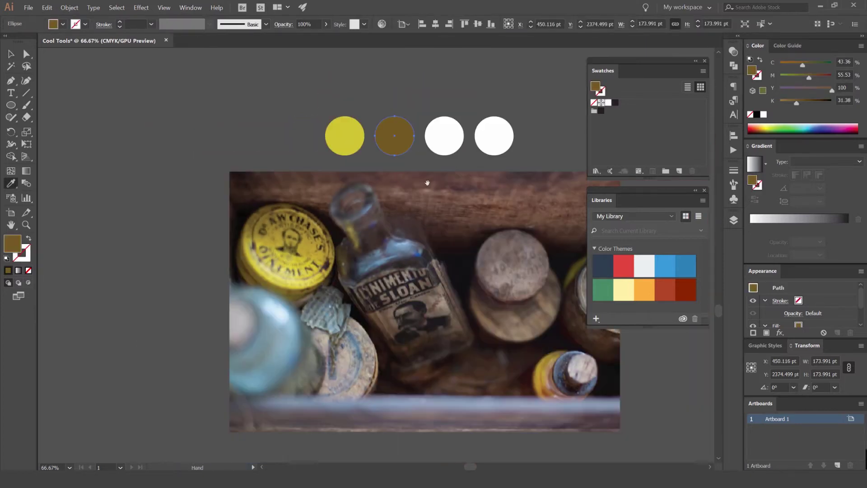
Fill the third circle with mauve-grey from the stopper's top and the fourth with reddish brown from the wood beneath it
ctrl+click(444, 136)
click(494, 271)
drag(425, 185, 360, 164)
ctrl+click(429, 116)
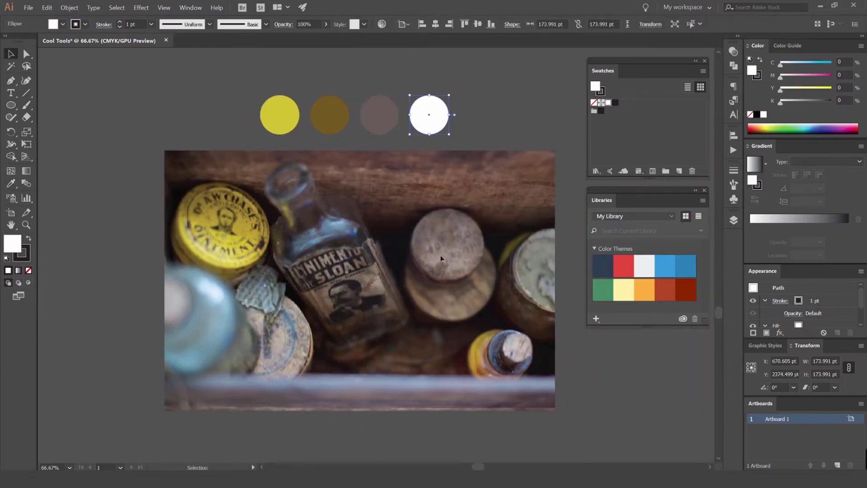
click(439, 302)
Move the row of four circles up from the photo and duplicate it as a second row directly below
key(v)
drag(462, 92, 429, 97)
drag(429, 98, 242, 129)
drag(258, 120, 318, 159)
drag(294, 154, 413, 85)
drag(416, 85, 416, 145)
click(455, 168)
Fill the first circle of the lower row with a grey-green sampled from the pale jar lid in the photo
drag(306, 168, 319, 106)
click(274, 95)
drag(391, 200, 321, 184)
key(i)
click(480, 248)
drag(353, 135, 381, 197)
Fill the lower row's second circle with orange-brown from the photo and its third with taupe sampled from the stopper
key(v)
click(285, 136)
key(i)
ctrl+click(329, 140)
click(451, 256)
click(458, 257)
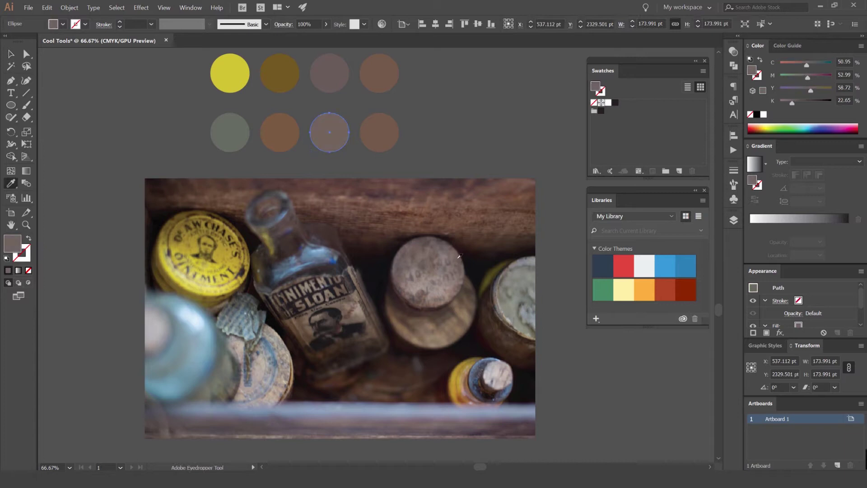
Fill the fourth circle of the lower row with a dark brown sampled from the wooden crate and deselect everything
ctrl+click(379, 133)
click(531, 200)
scroll(531, 199, up, 1)
drag(377, 170, 469, 208)
key(v)
click(170, 132)
click(475, 129)
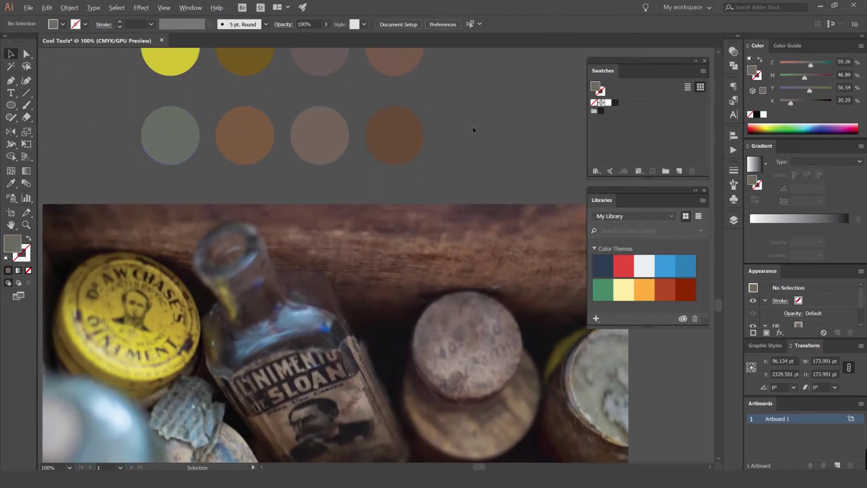
Duplicate the lower row of four circles to the right of the original at the same height
scroll(501, 113, down, 3)
drag(510, 108, 467, 141)
scroll(458, 115, up, 1)
drag(303, 174, 190, 174)
click(285, 173)
drag(286, 173, 484, 173)
Fill the first circle of the copied row with a light blue sampled from the blurred glass bottle
ctrl+click(387, 166)
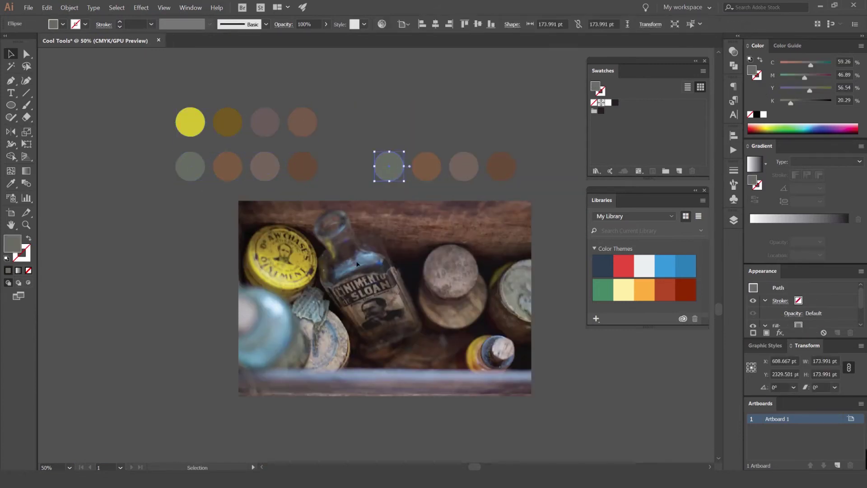
key(i)
click(286, 304)
click(284, 320)
Fill the copied row's second circle with pale blue from the blurred glass bottle and its third with light grey from the bottle's highlight
key(v)
click(423, 170)
key(i)
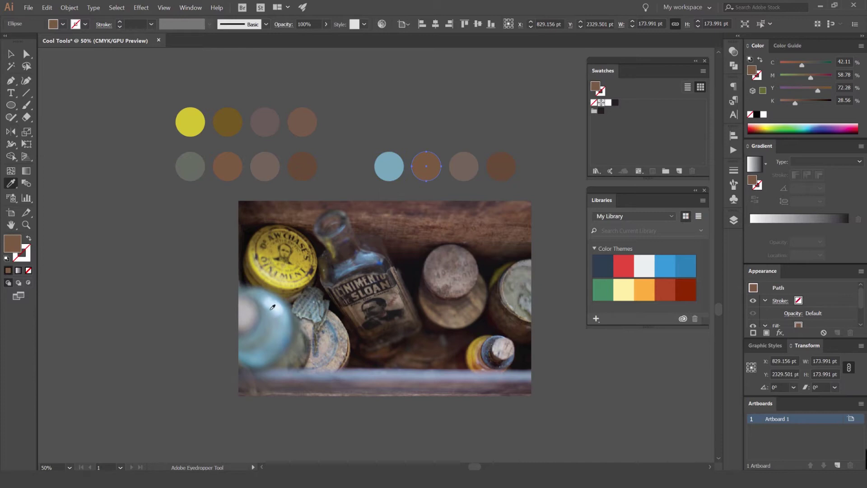
click(270, 306)
key(v)
click(463, 169)
key(i)
click(249, 311)
Fill the copied row's fourth circle with a darker blue sampled from the blue marking on the round lid and deselect everything
key(v)
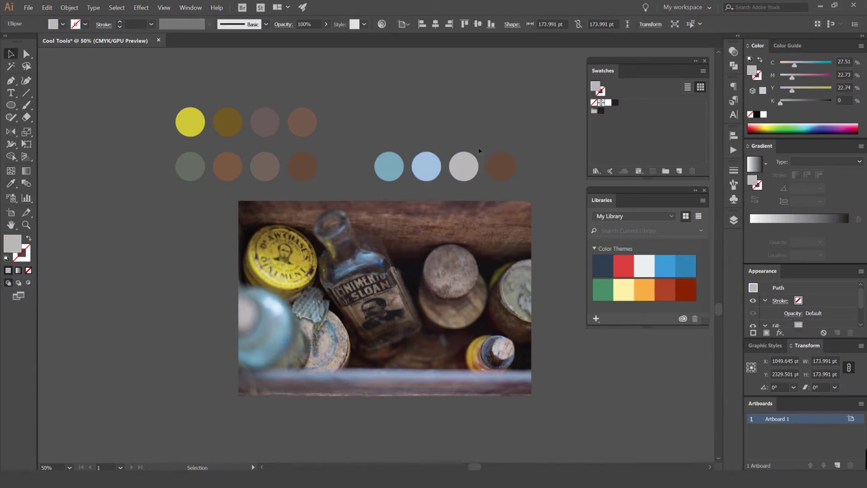
click(499, 168)
key(i)
click(252, 338)
scroll(271, 352, up, 3)
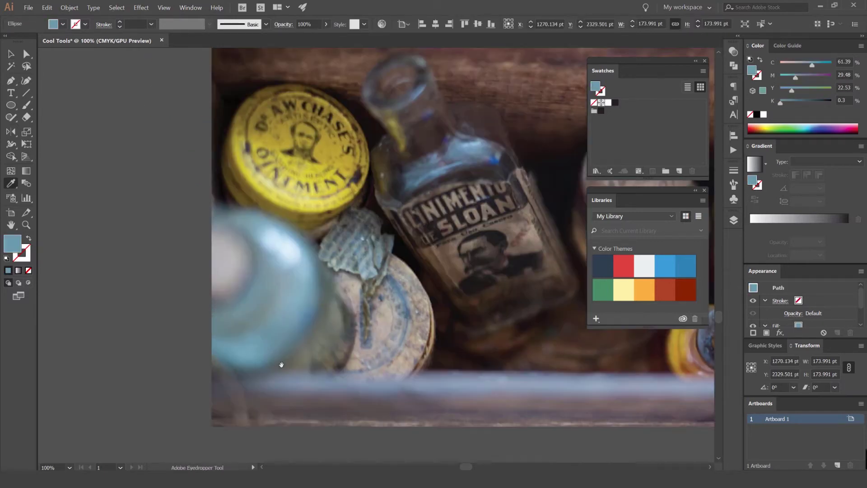
scroll(470, 228, up, 7)
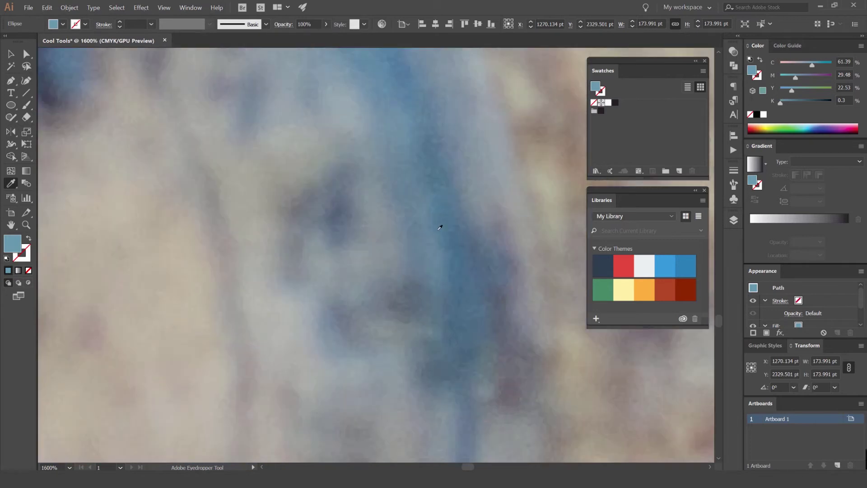
click(452, 226)
scroll(452, 225, down, 10)
key(v)
click(503, 85)
Move the two original rows of circles horizontally closer to the blue row and deselect them
scroll(504, 85, down, 2)
drag(529, 73, 387, 135)
click(421, 104)
drag(401, 97, 322, 136)
drag(342, 126, 357, 126)
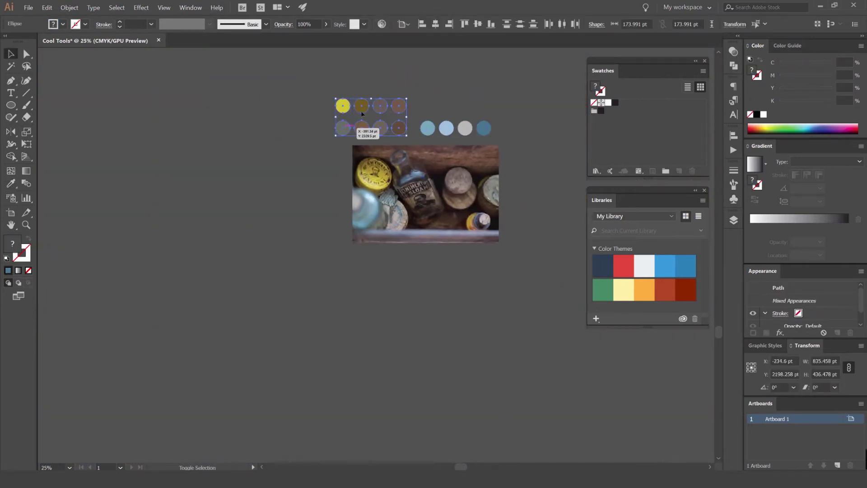
click(445, 102)
scroll(445, 102, up, 1)
scroll(444, 109, up, 1)
drag(444, 108, 394, 116)
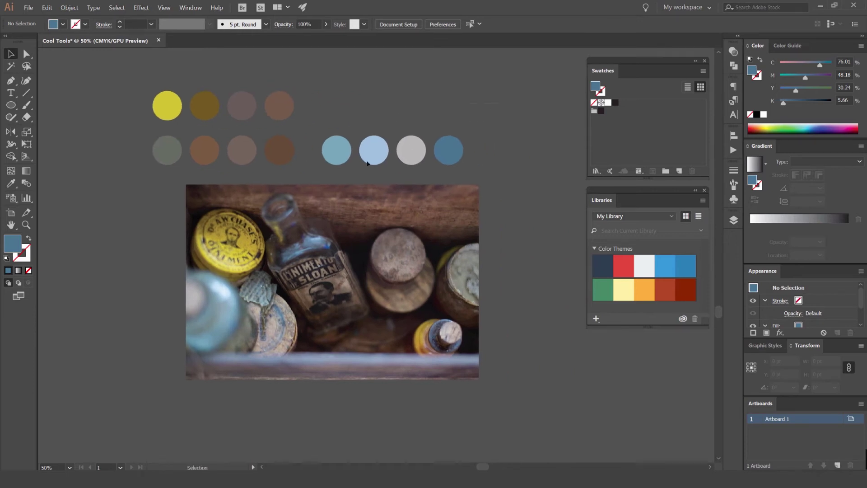
Create a color group named Vintage from the four blue and grey circles, using the selected artwork with global colors and tints included
drag(316, 171, 577, 80)
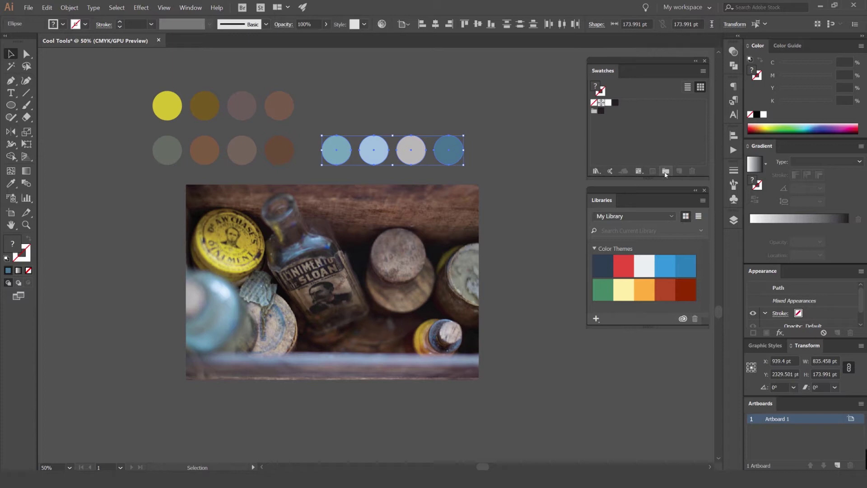
click(666, 172)
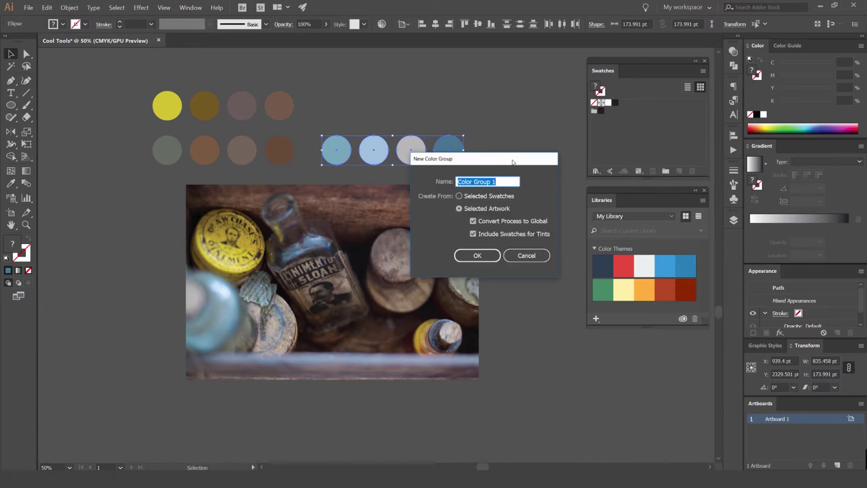
drag(513, 163, 546, 158)
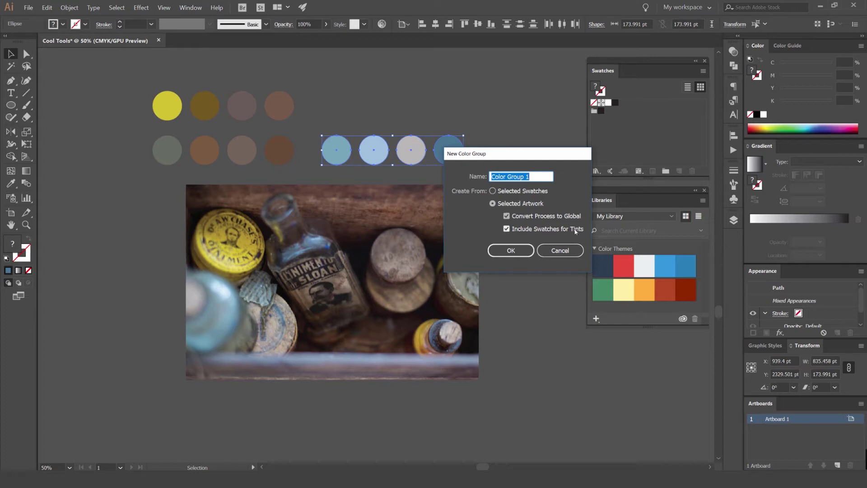
text(Vintage)
key(Return)
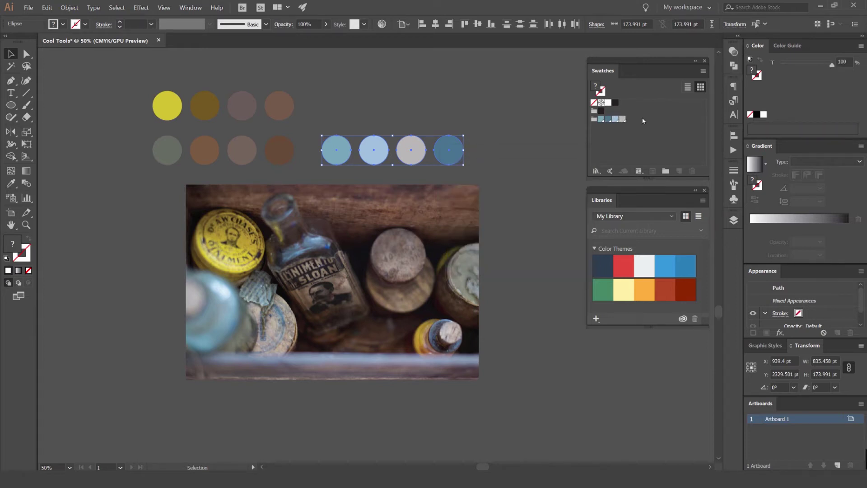
Apply the Vintage group's light blue swatch to all four selected circles, cancel out of its swatch options and deselect everything
double_click(602, 120)
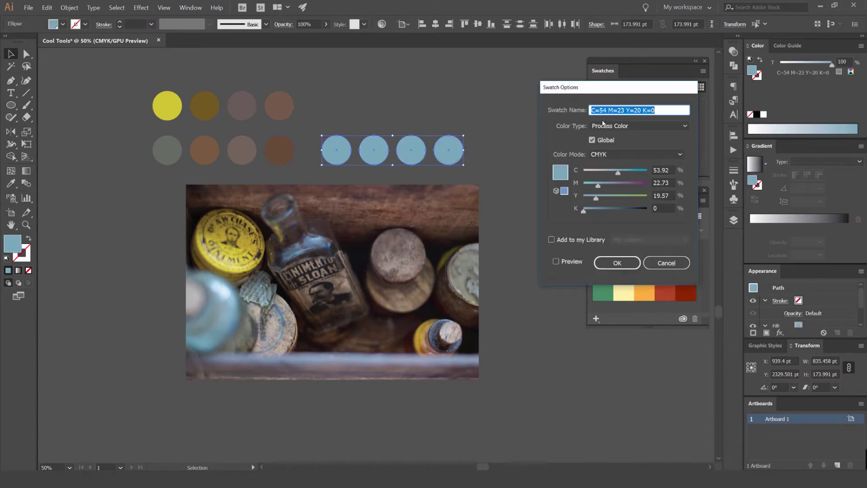
click(666, 263)
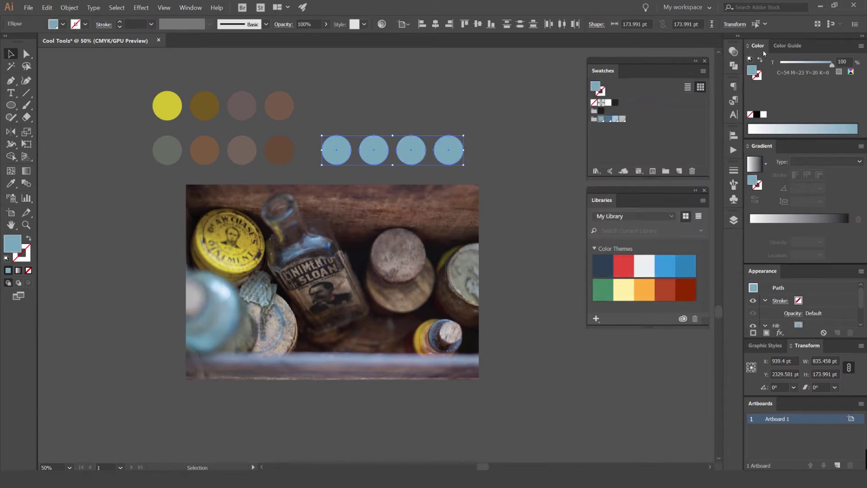
mouse_move(831, 65)
mouse_down()
mouse_move(791, 67)
mouse_move(833, 67)
mouse_up()
click(565, 89)
click(454, 154)
click(536, 111)
drag(536, 112, 434, 124)
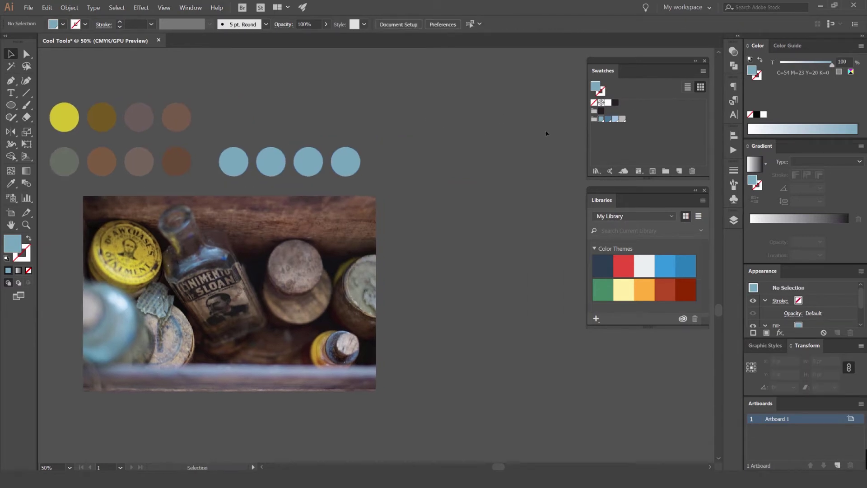
Show the Color Guide and look through the harmony rules based on the light blue
click(788, 46)
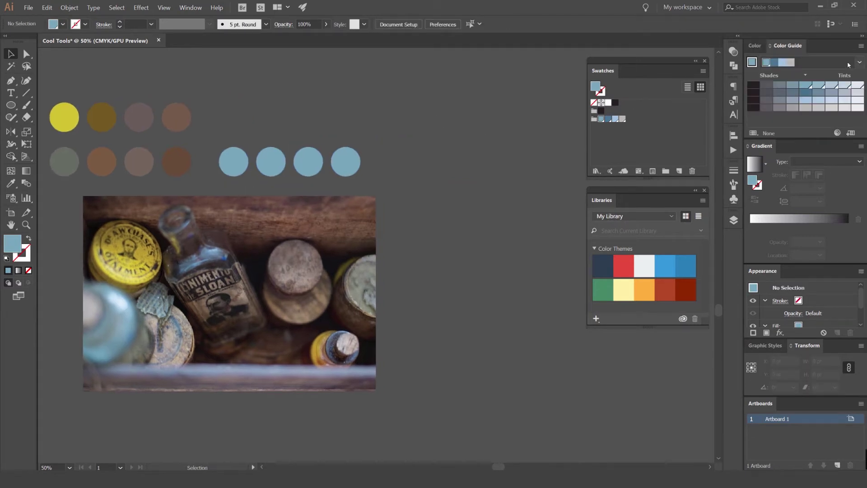
click(859, 64)
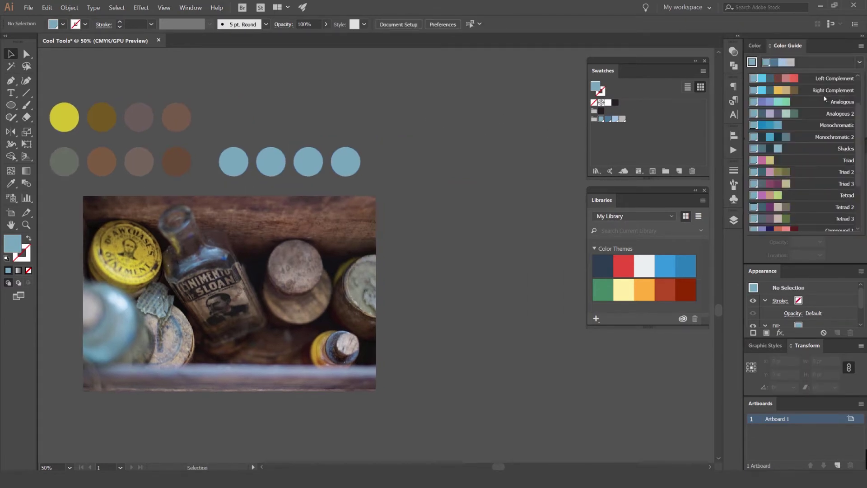
click(859, 65)
drag(355, 192, 451, 185)
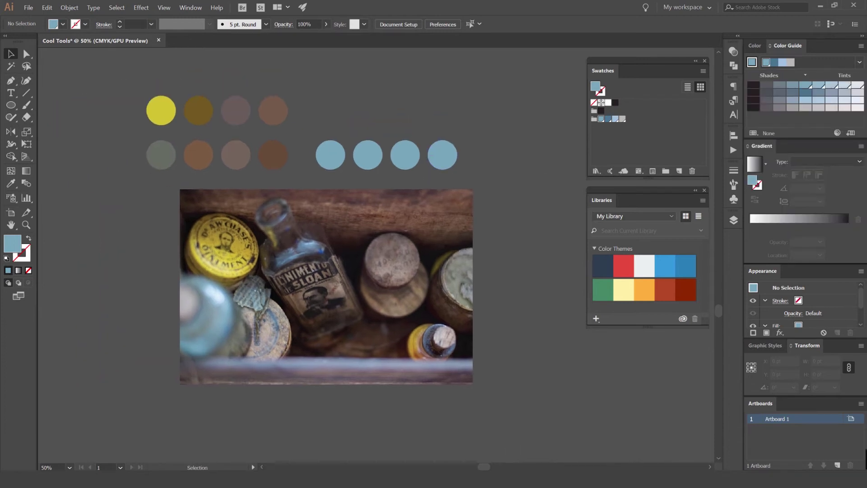
Switch to the LOL Colors page in Chrome and copy the hex code #CE6D39 from the orange palette
click(820, 6)
click(382, 7)
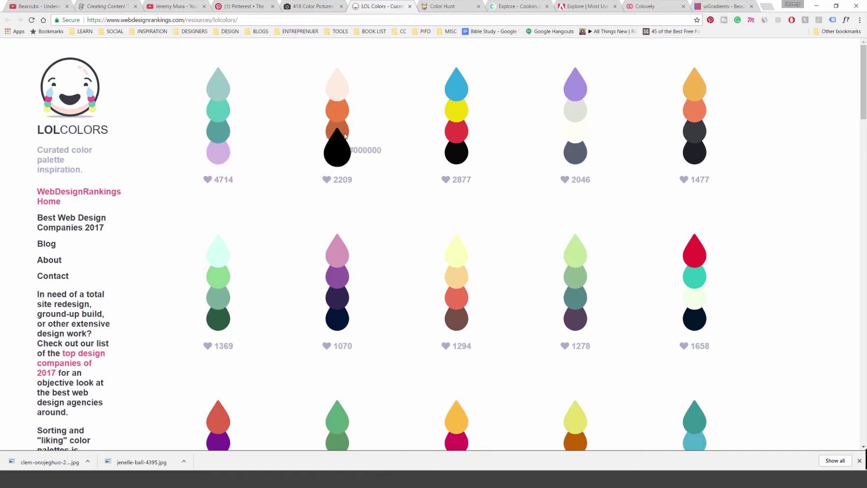
drag(385, 127, 392, 127)
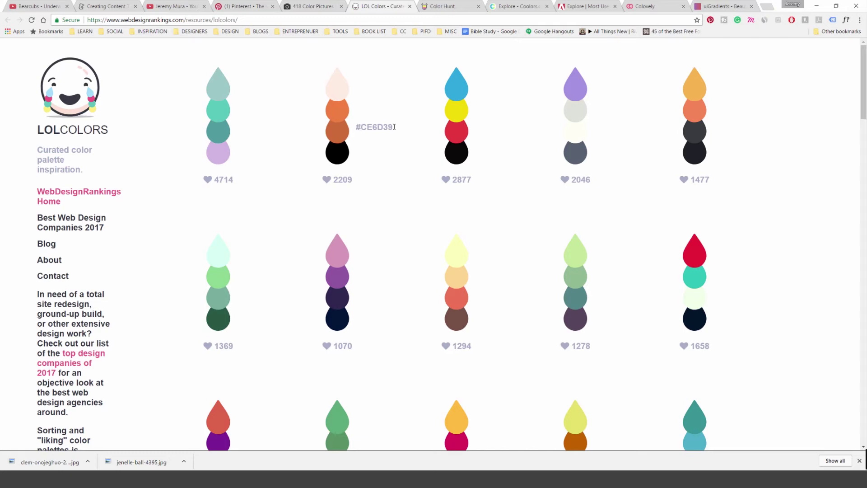
double_click(374, 127)
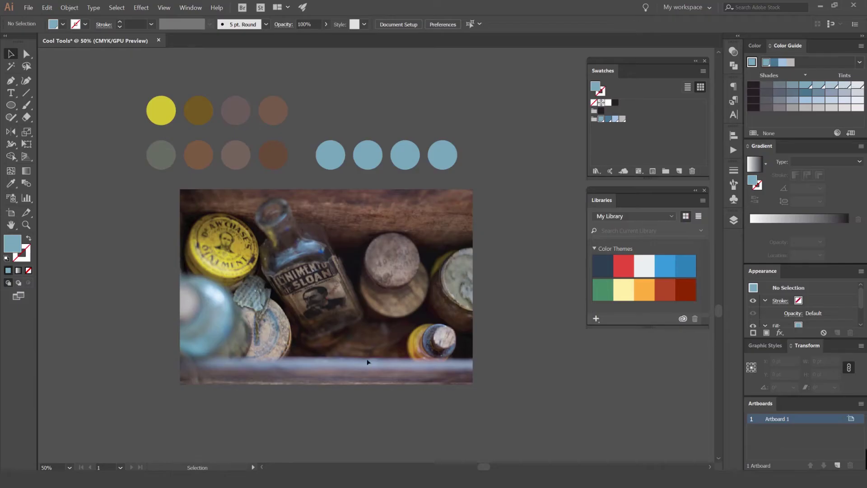
Switch back to Illustrator and draw a circle about 492 pt wide in the empty area below and right of the photo
drag(465, 199, 303, 26)
drag(392, 183, 314, 49)
key(l)
drag(404, 224, 409, 247)
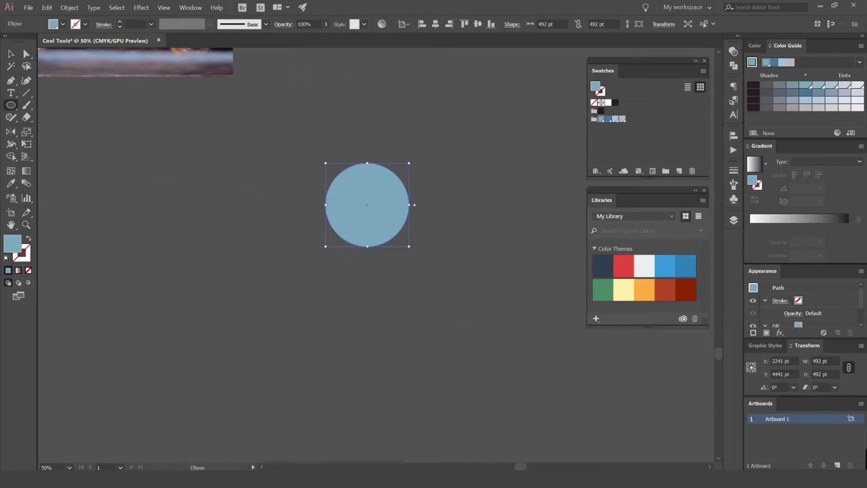
key(v)
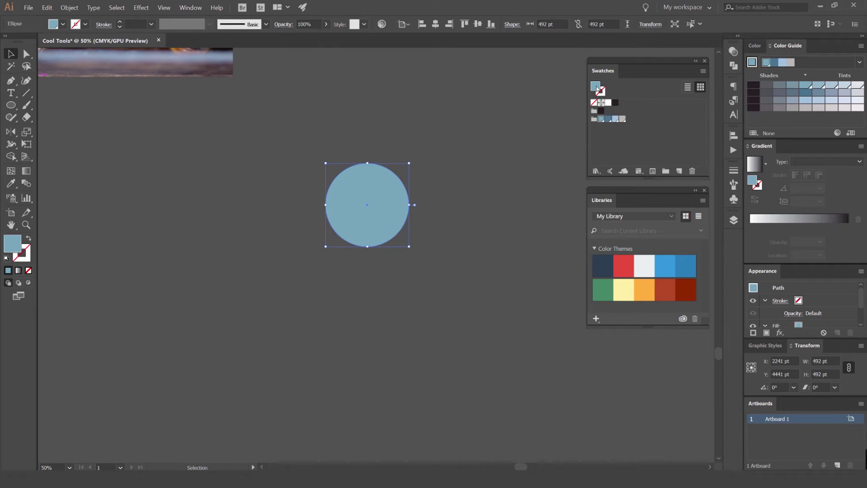
Set the new circle's fill to the copied orange hex code #CE6D39 in the Color Picker and deselect it
double_click(596, 87)
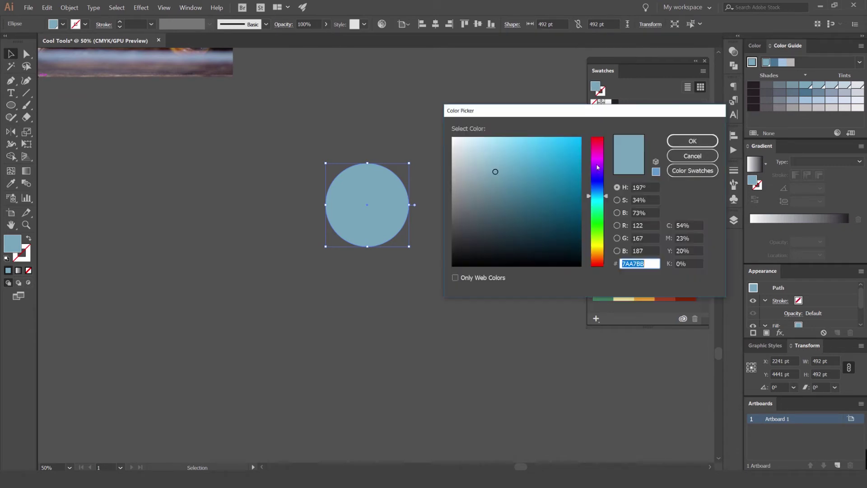
click(653, 251)
click(692, 141)
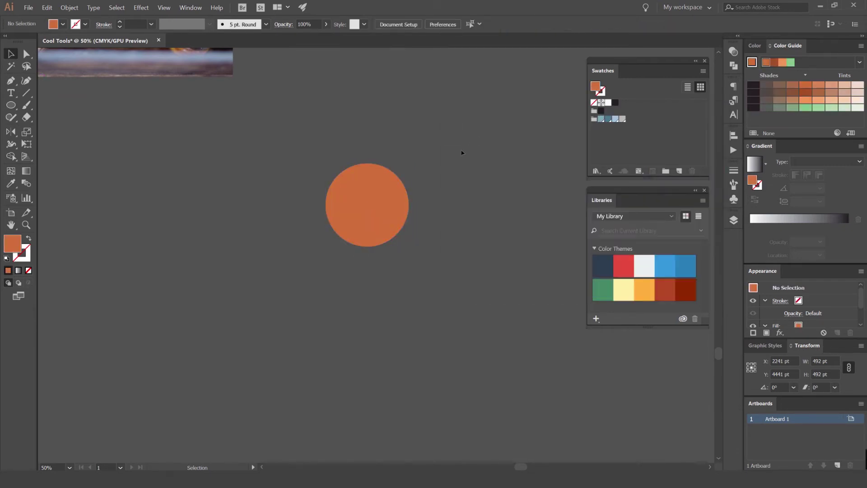
Save the circle's orange fill as a new global process color swatch without adding it to the library
scroll(394, 191, up, 3)
scroll(405, 161, down, 2)
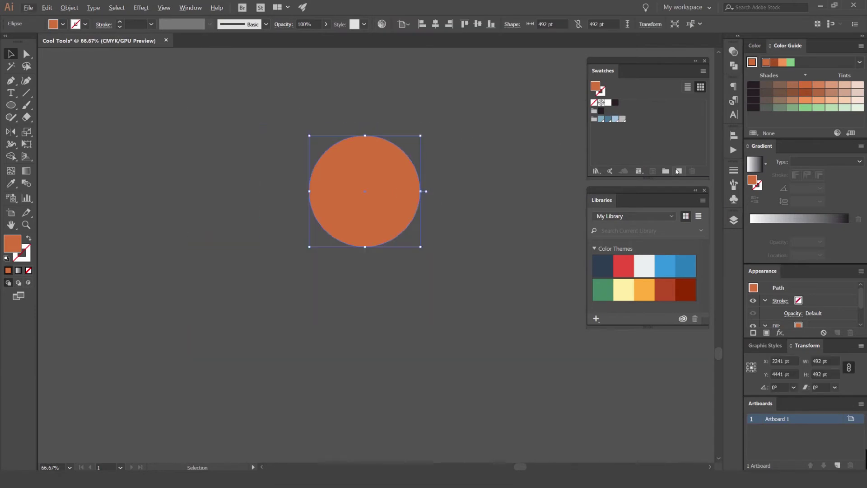
click(679, 171)
click(567, 156)
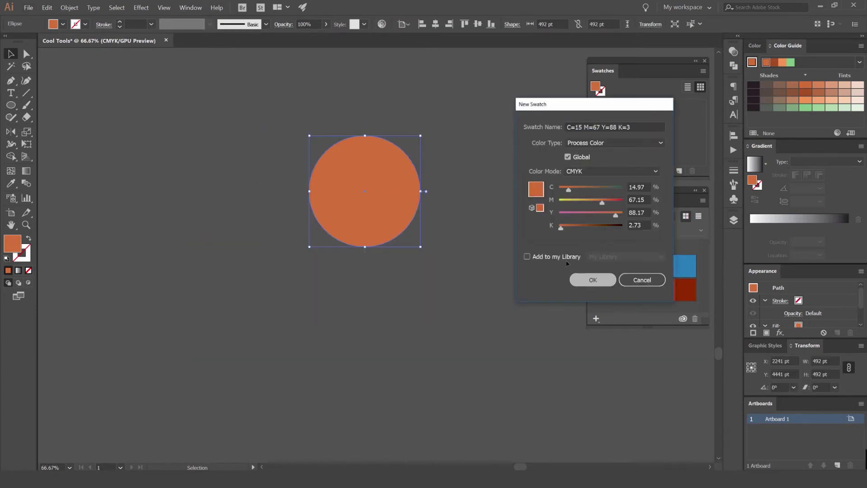
click(593, 280)
Draw an ellipse to the right of the orange circle and fill it with a lighter orange from the Color Guide
scroll(333, 131, right, 6)
key(l)
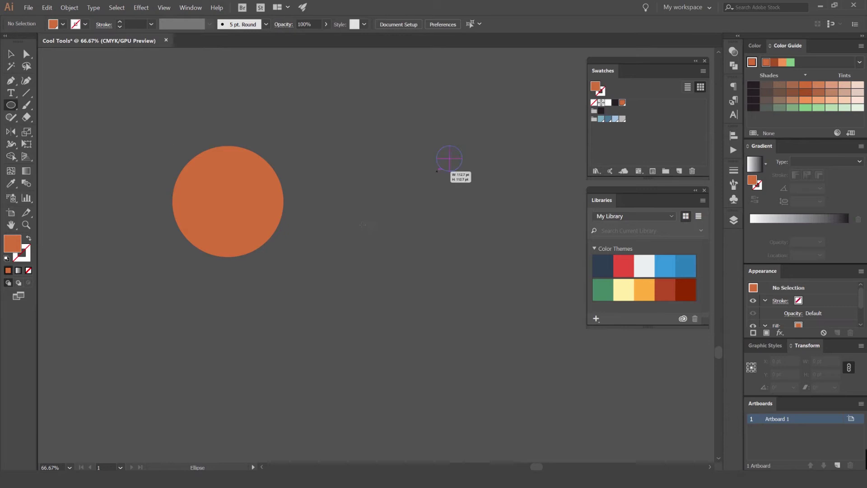
drag(363, 146, 462, 224)
click(805, 100)
key(v)
click(468, 115)
Delete the light orange ellipse beside the circle
scroll(469, 115, down, 2)
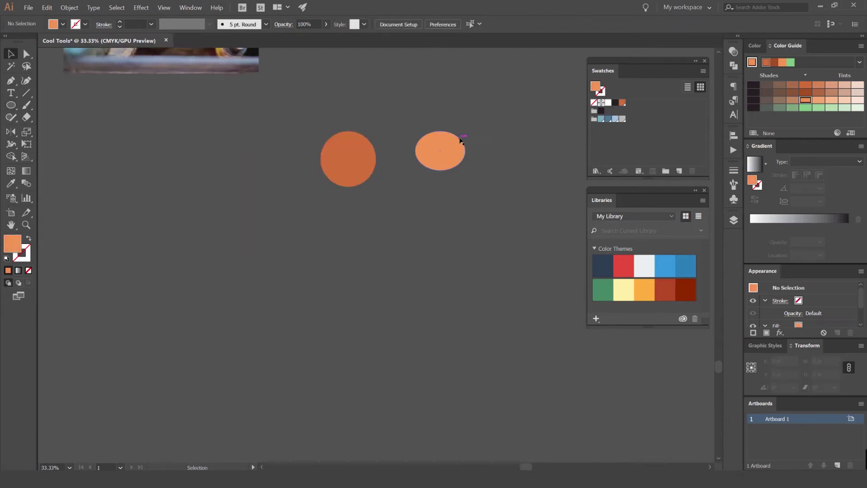
click(460, 140)
key(Delete)
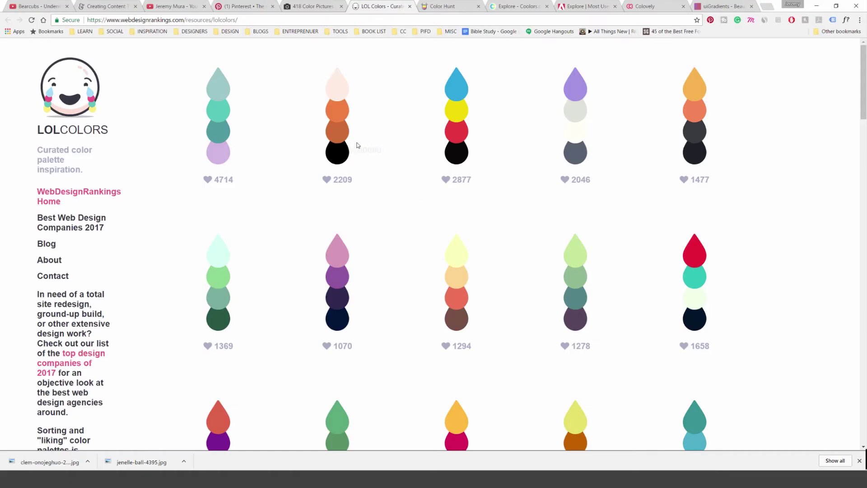
Switch to the LOL Colors page in Chrome and browse its curated four-color palettes
click(341, 128)
drag(311, 70, 357, 164)
scroll(373, 199, down, 6)
scroll(375, 198, down, 2)
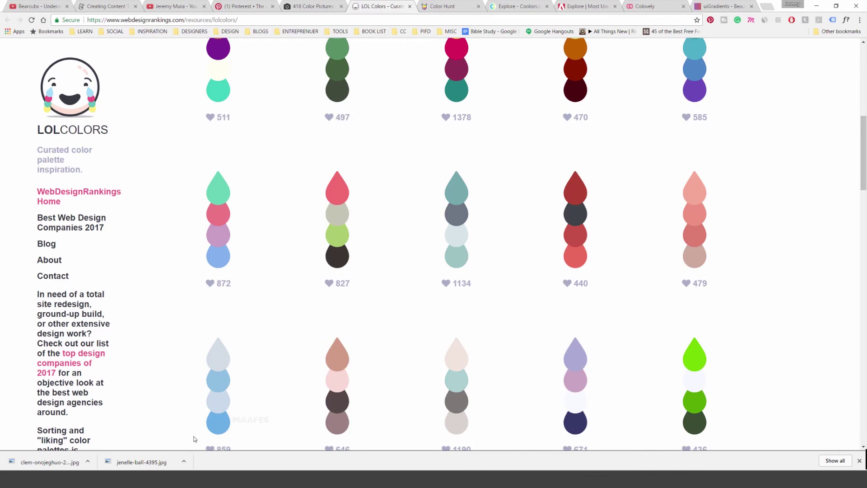
scroll(386, 209, down, 6)
scroll(386, 209, down, 15)
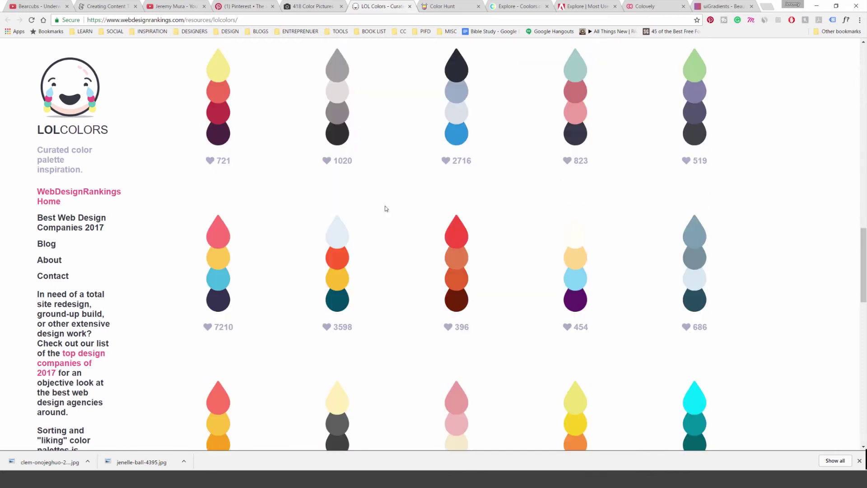
Browse the newest palettes on the Color Hunt site and open its Popular palettes
click(445, 6)
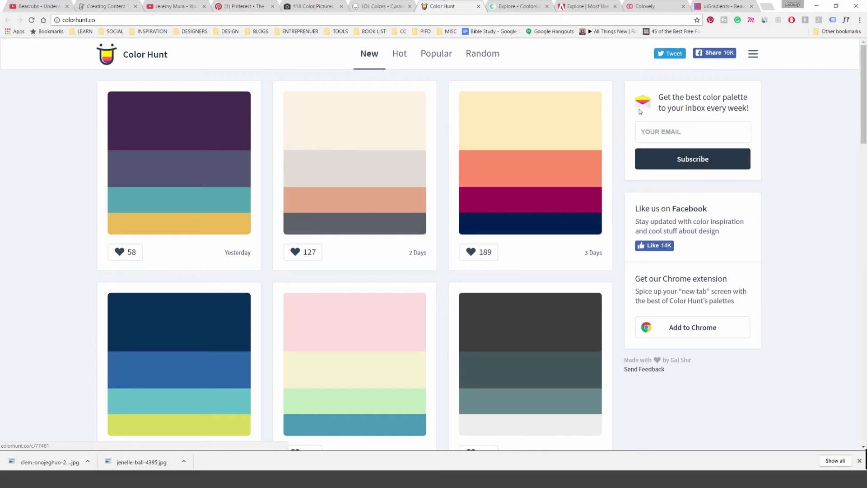
scroll(479, 144, down, 1)
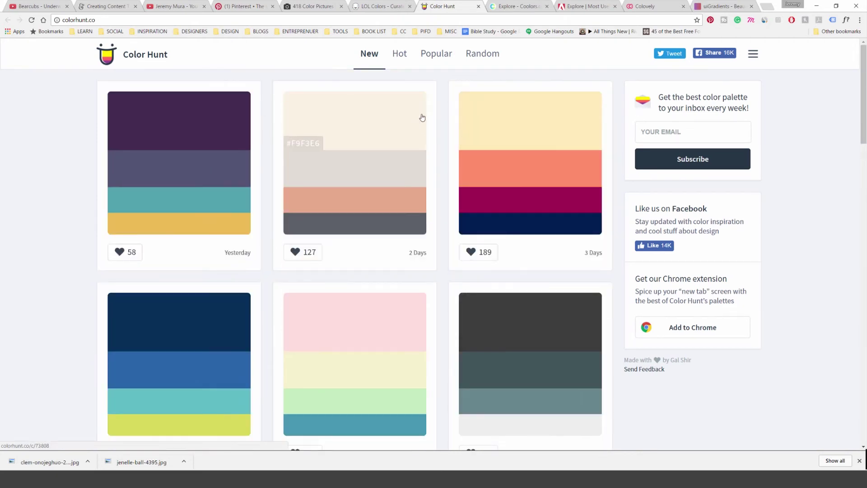
scroll(376, 107, down, 19)
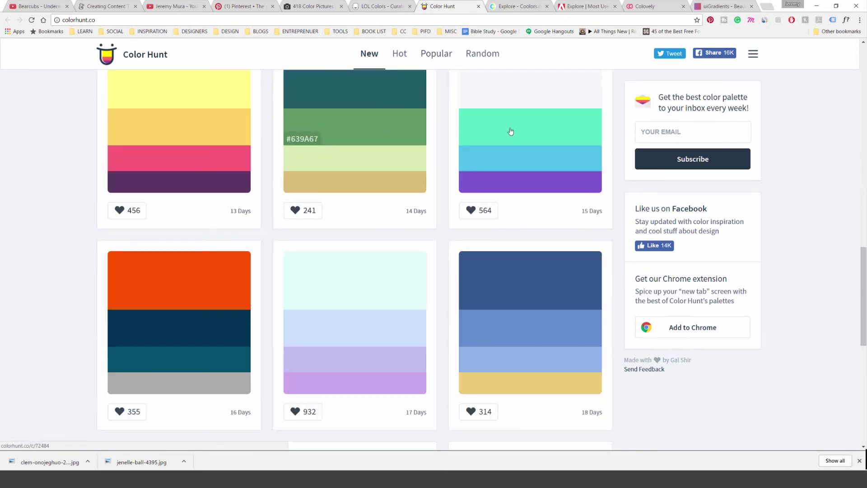
scroll(363, 141, down, 10)
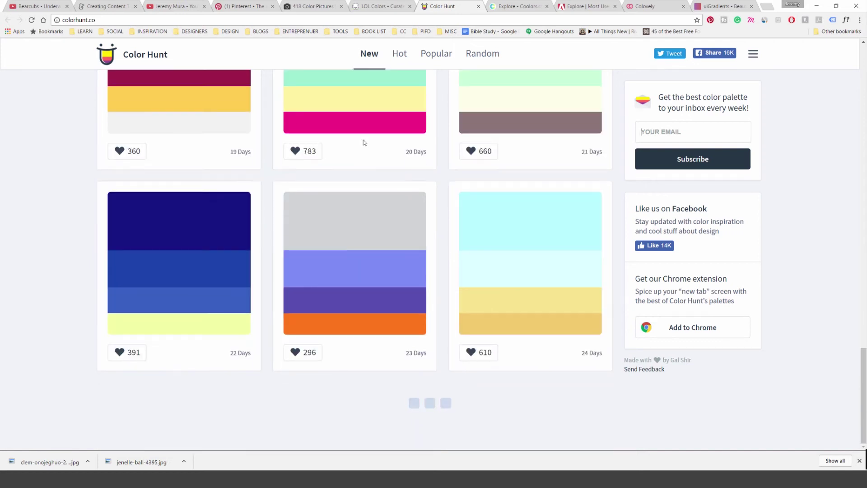
scroll(363, 141, down, 5)
click(430, 58)
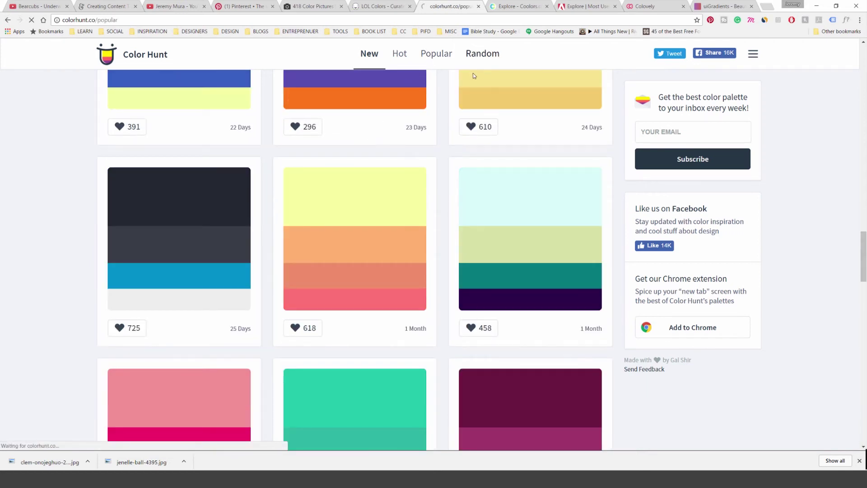
Browse the Popular palettes on Color Hunt
scroll(284, 141, down, 2)
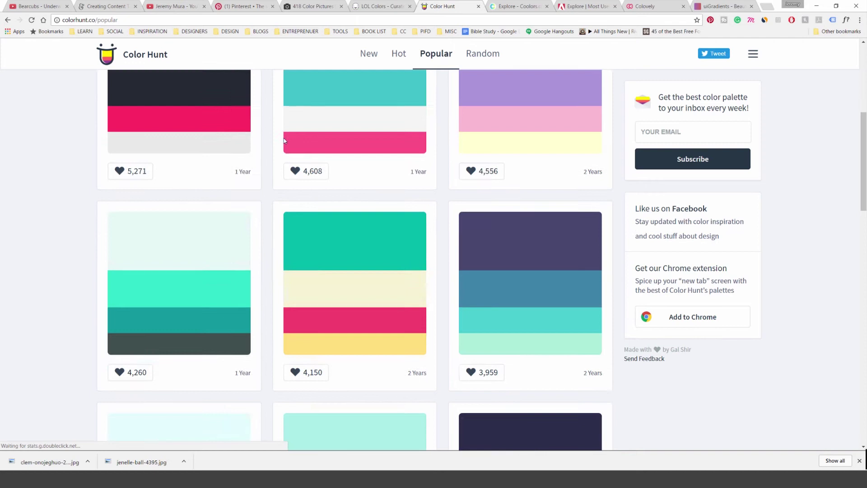
scroll(284, 140, down, 10)
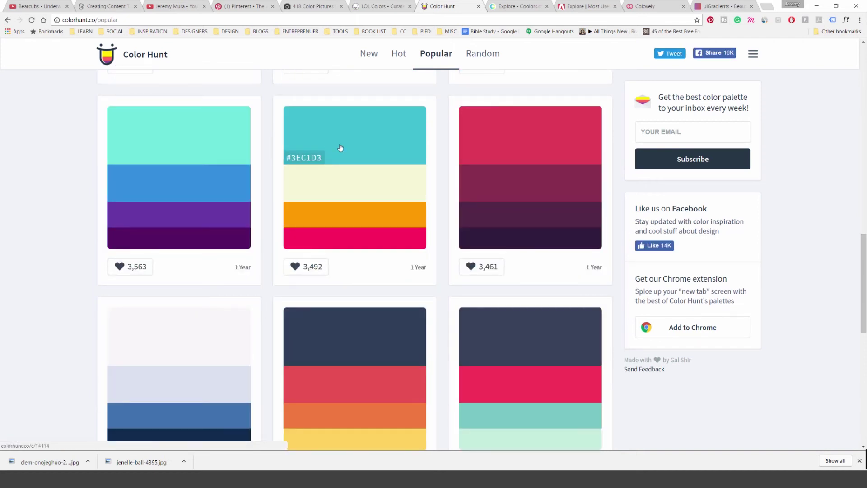
scroll(374, 244, down, 6)
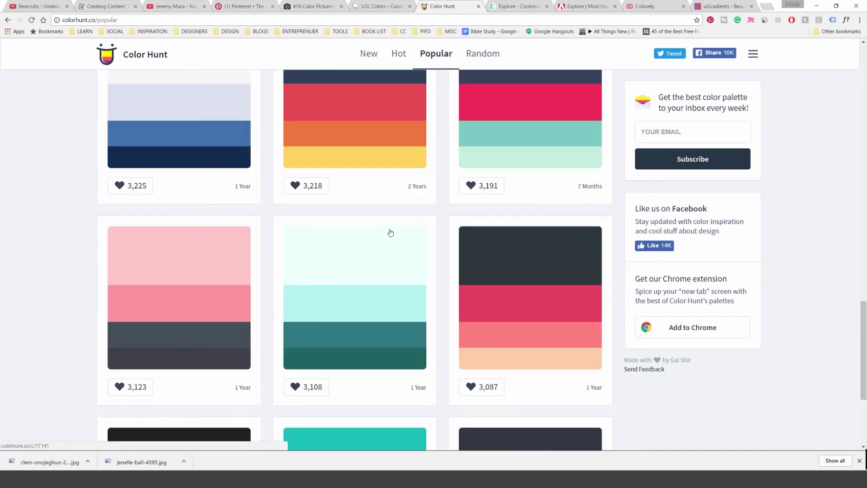
scroll(393, 172, down, 5)
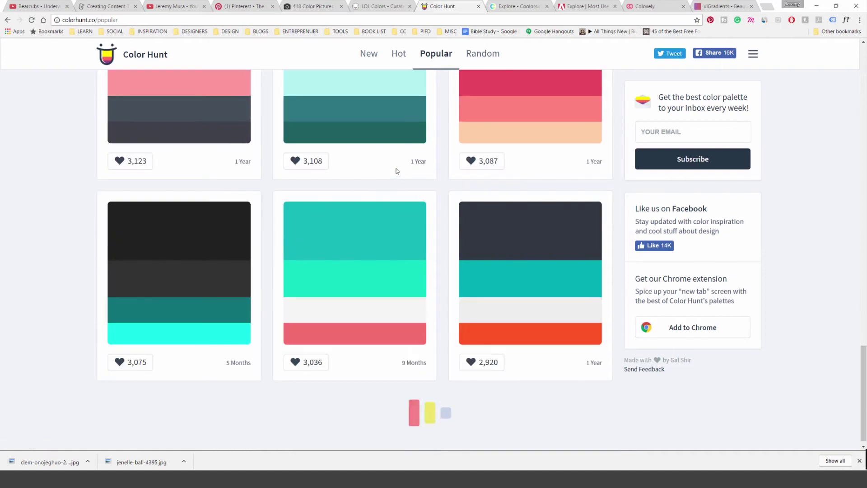
Export the soft palette from the Coolors Explore page as a PNG and copy the resulting image
click(526, 5)
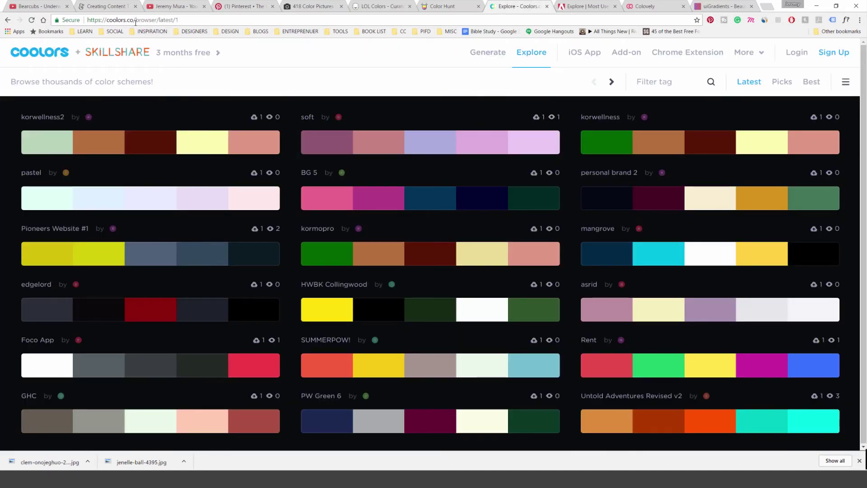
mouse_move(342, 141)
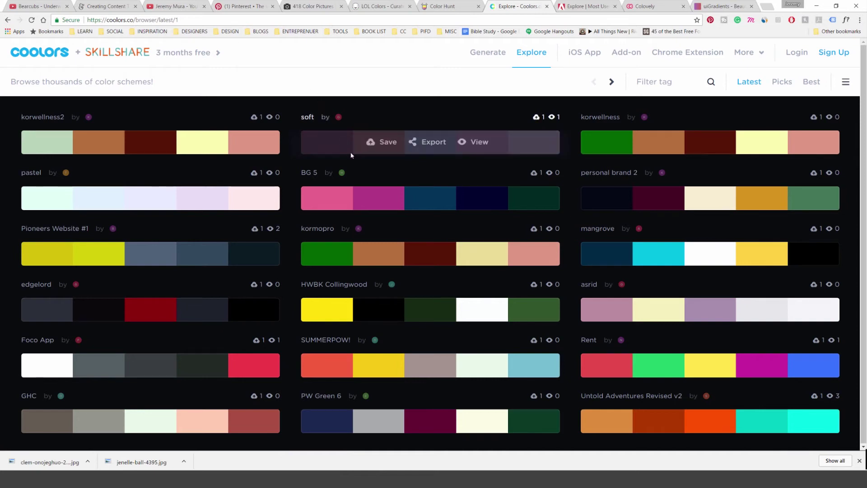
click(433, 143)
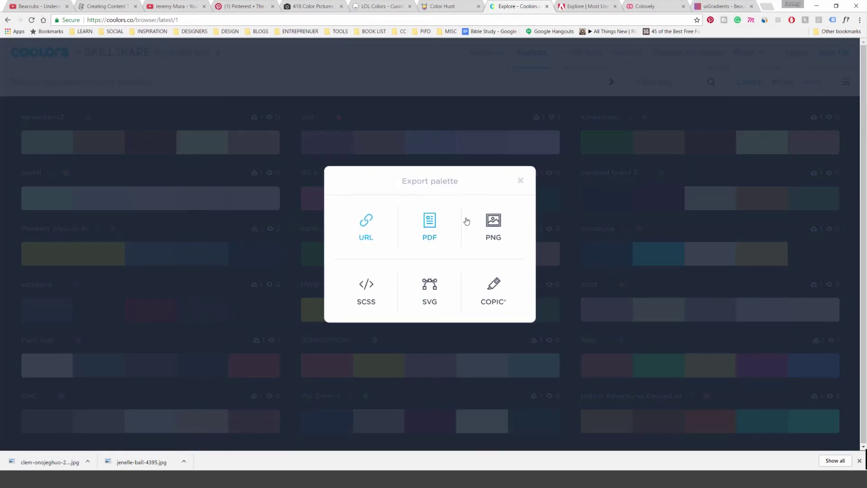
click(499, 226)
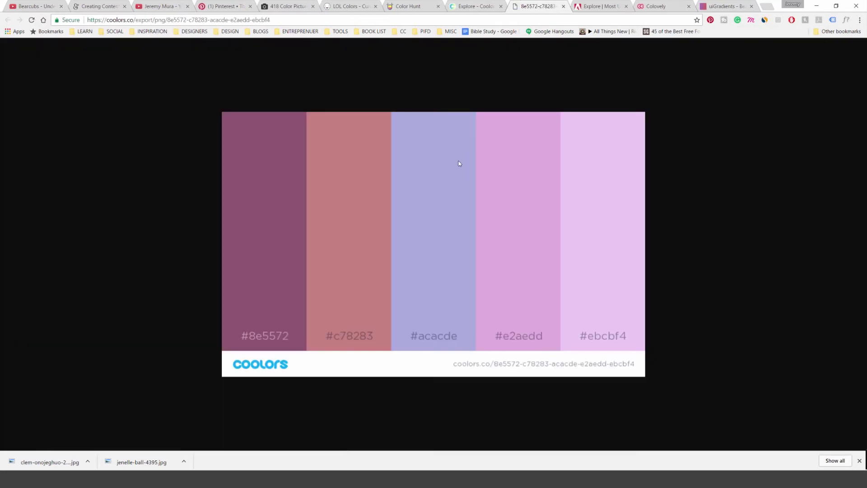
right_click(443, 201)
click(458, 227)
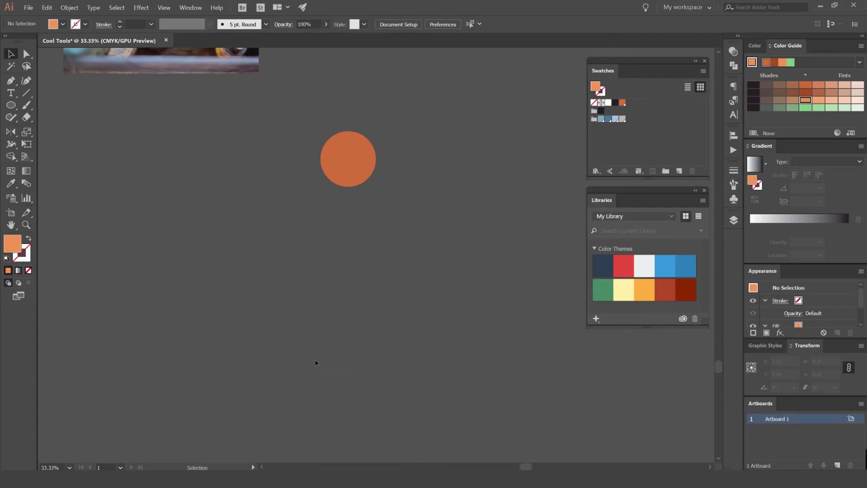
Paste the copied palette image into the Illustrator document below the orange circle and enlarge it
scroll(316, 363, down, 5)
key(ctrl+v)
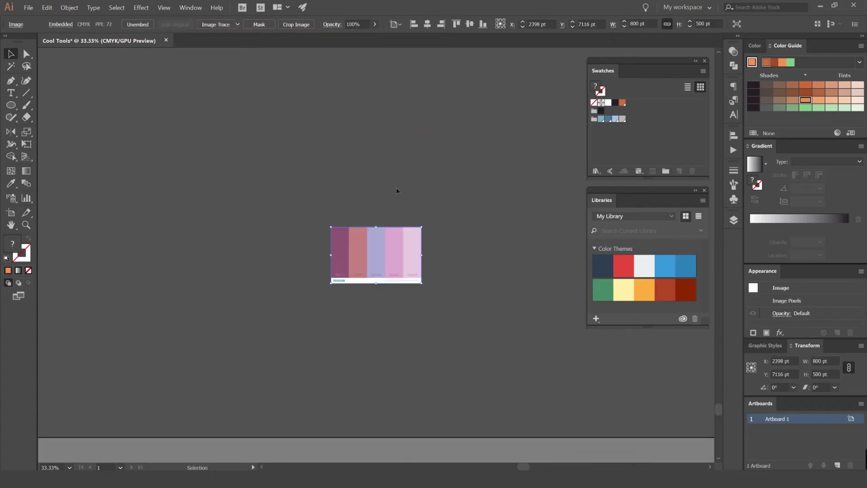
drag(422, 227, 455, 207)
click(461, 153)
Draw an ellipse above the palette image and fill it with the plum color sampled from the first stripe
key(l)
drag(316, 149, 351, 178)
key(v)
key(i)
click(312, 244)
Duplicate the plum ellipse to its right and fill the copy with the dusty rose sampled from the second stripe
key(c)
key(v)
click(368, 165)
key(i)
click(357, 223)
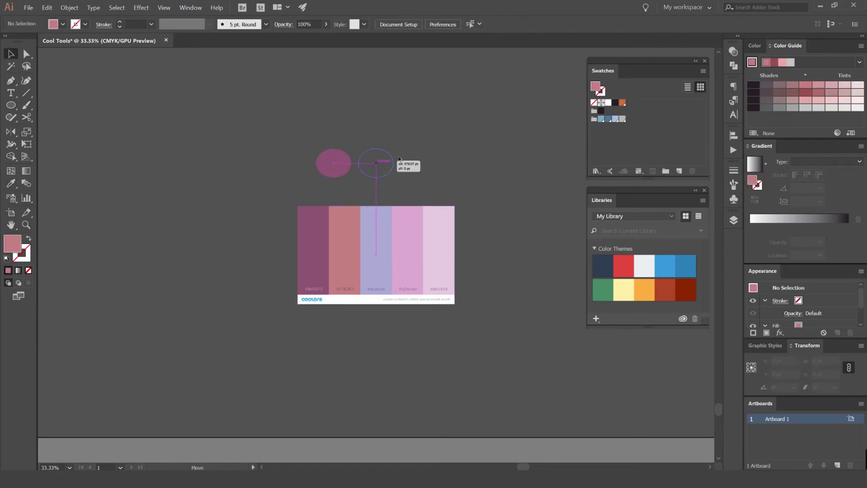
click(353, 219)
key(v)
click(679, 171)
click(645, 279)
scroll(445, 134, up, 1)
click(465, 137)
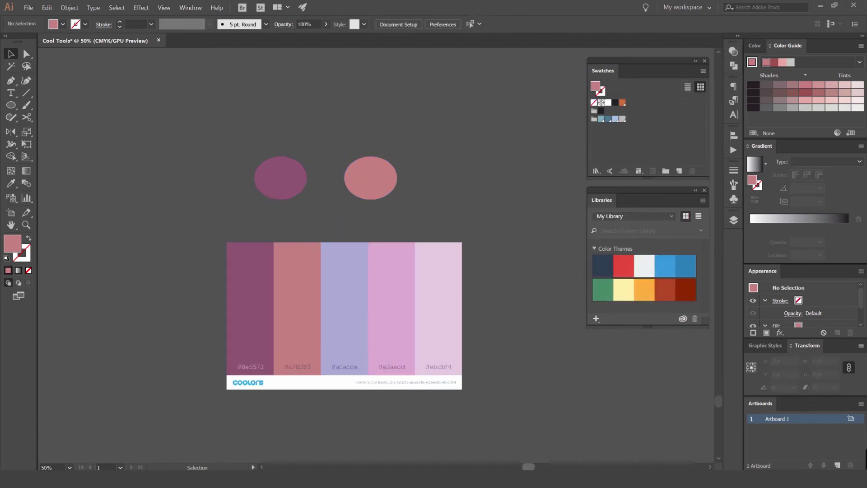
Switch to the Adobe Color page in Chrome and browse the Most Used color themes
key(alt+Tab)
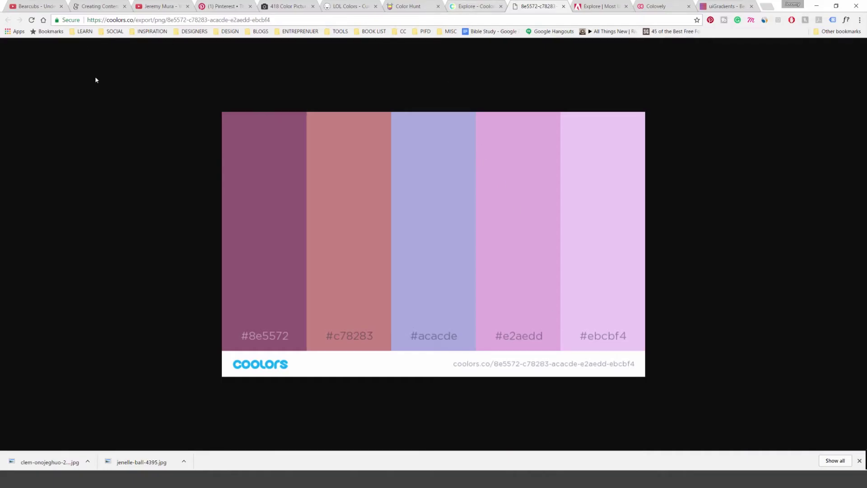
click(599, 3)
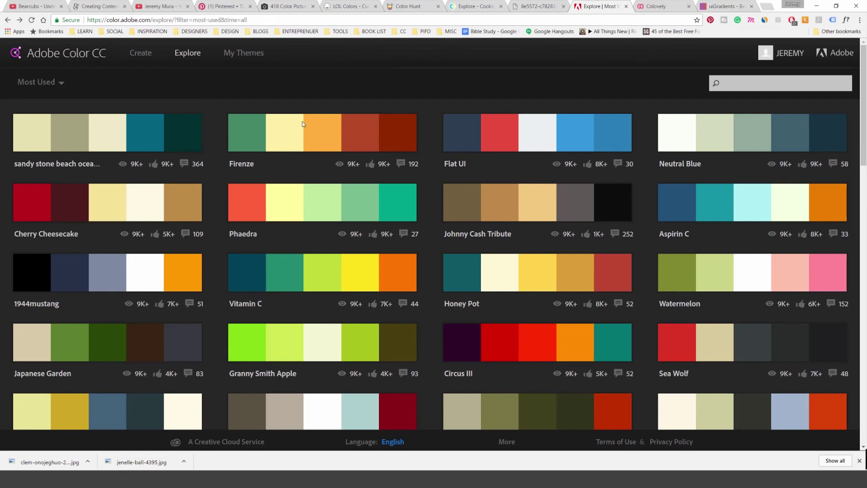
scroll(301, 147, down, 5)
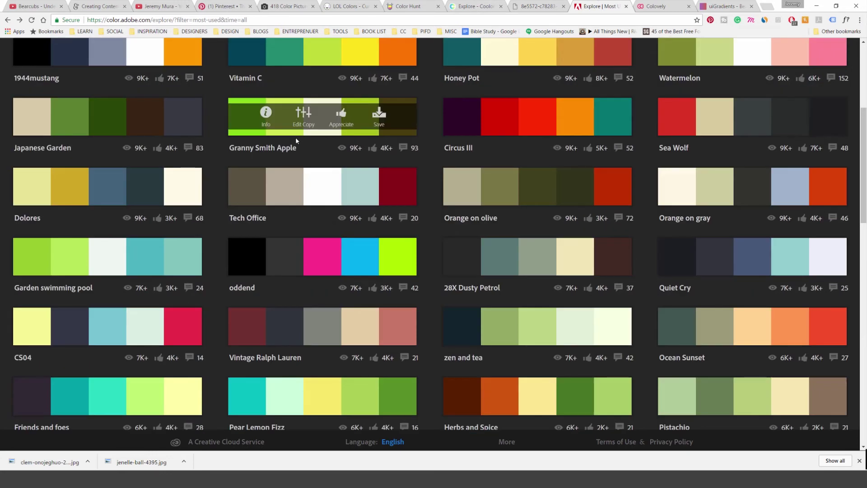
scroll(296, 141, down, 6)
scroll(296, 140, down, 3)
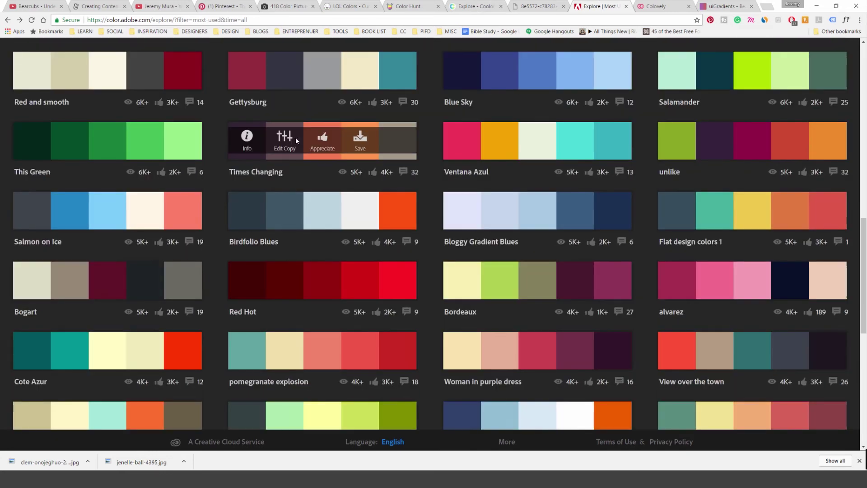
scroll(297, 141, down, 4)
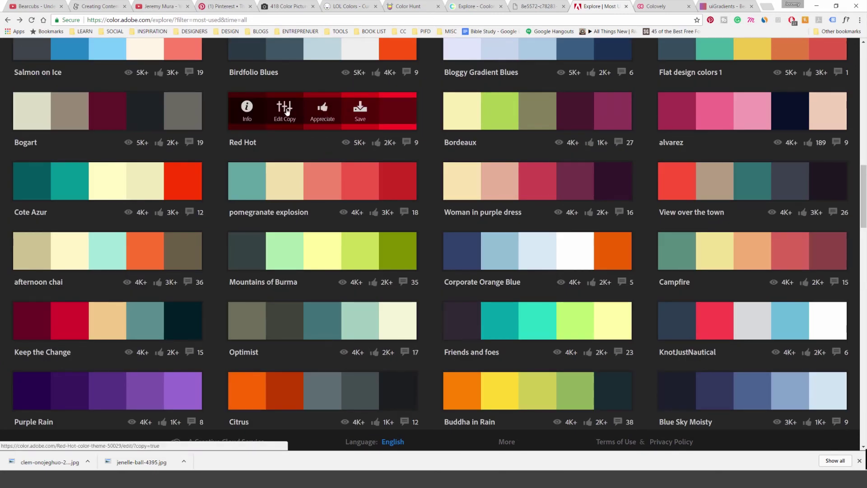
Open an editable copy of the pomegranate explosion theme and shift its first three colors to blue, pale yellow-green and peach on the color wheel
click(288, 177)
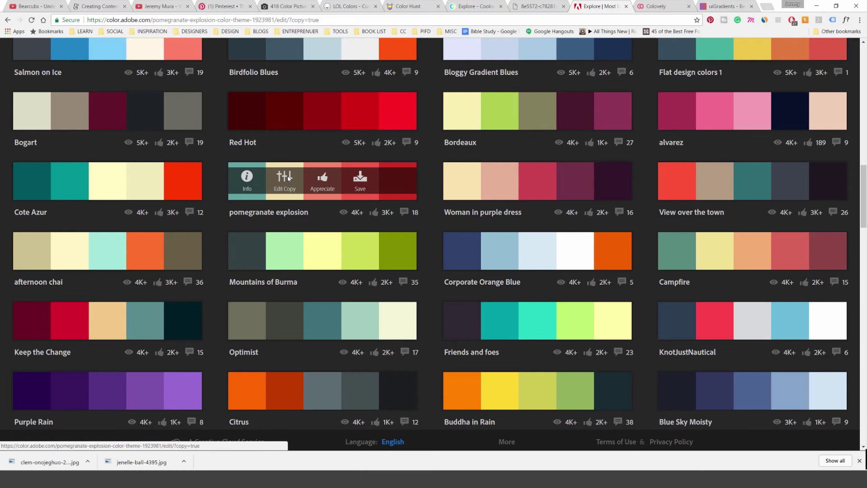
scroll(390, 180, down, 1)
drag(400, 139, 409, 160)
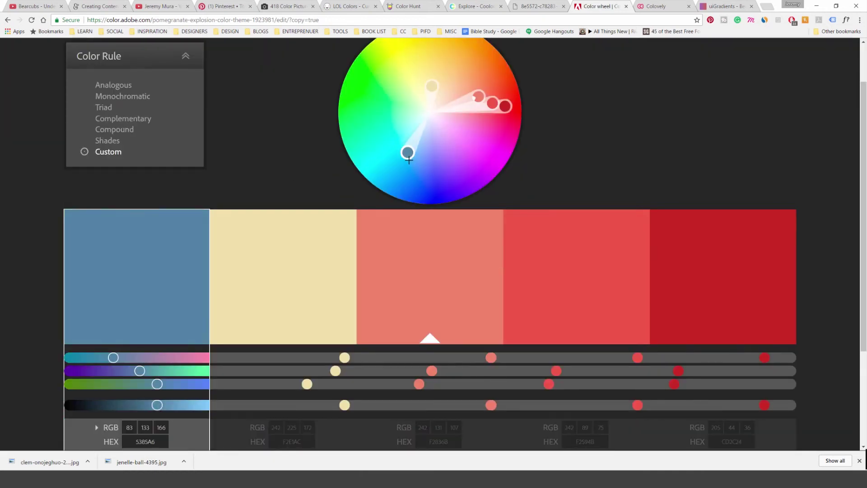
drag(432, 87, 411, 85)
drag(478, 96, 453, 86)
Adjust the RGB sliders to make the theme's third color purple and its fourth color orange
scroll(448, 131, down, 2)
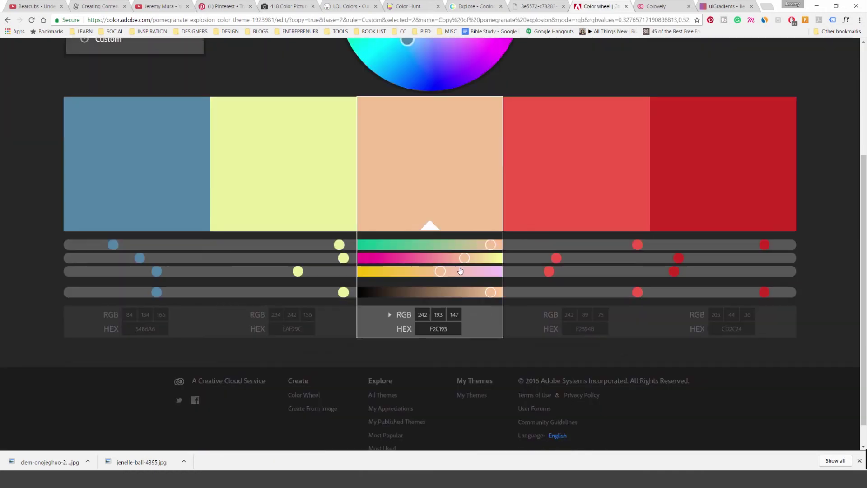
drag(435, 259, 417, 258)
drag(490, 245, 452, 247)
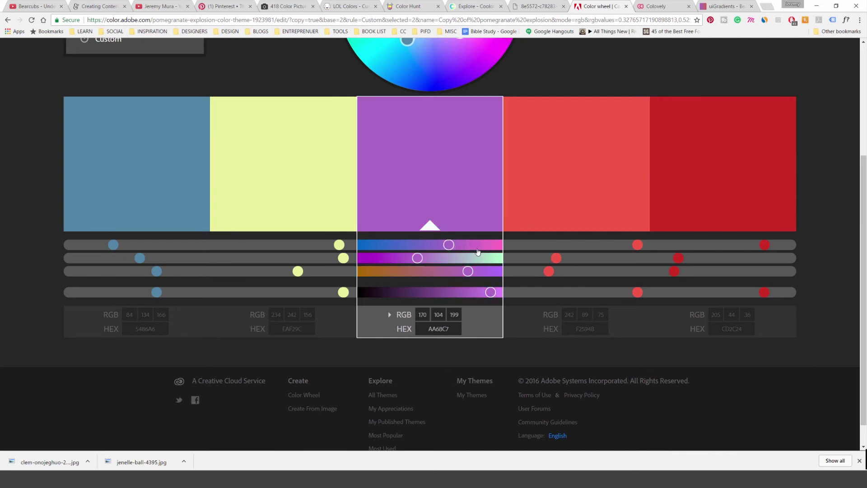
drag(556, 258, 584, 257)
scroll(553, 269, down, 1)
Save the edited theme to My Library as Copy of pomegranate explosion
scroll(316, 226, up, 4)
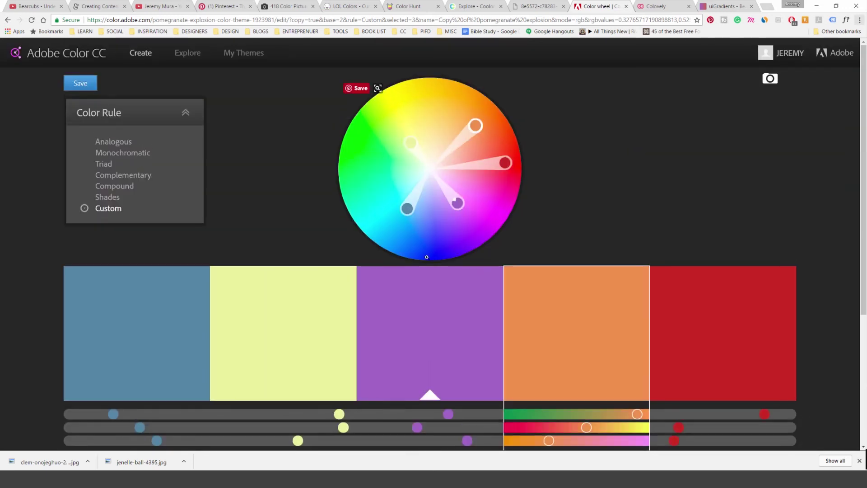
click(80, 83)
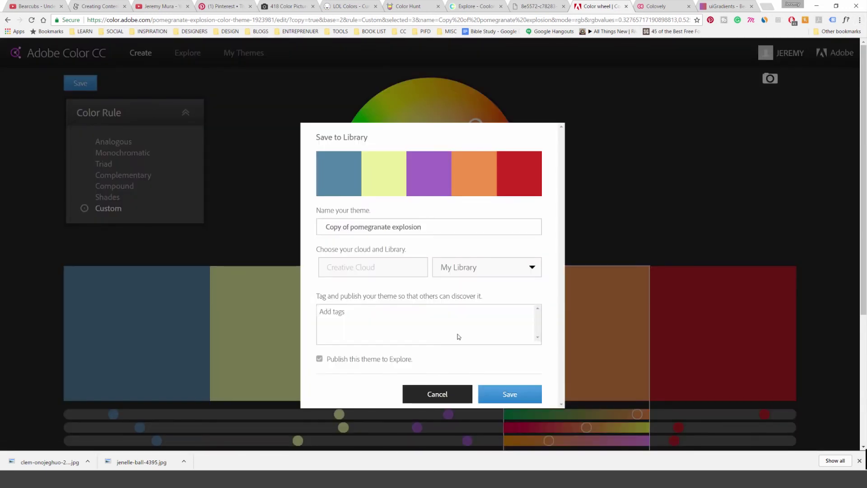
click(500, 394)
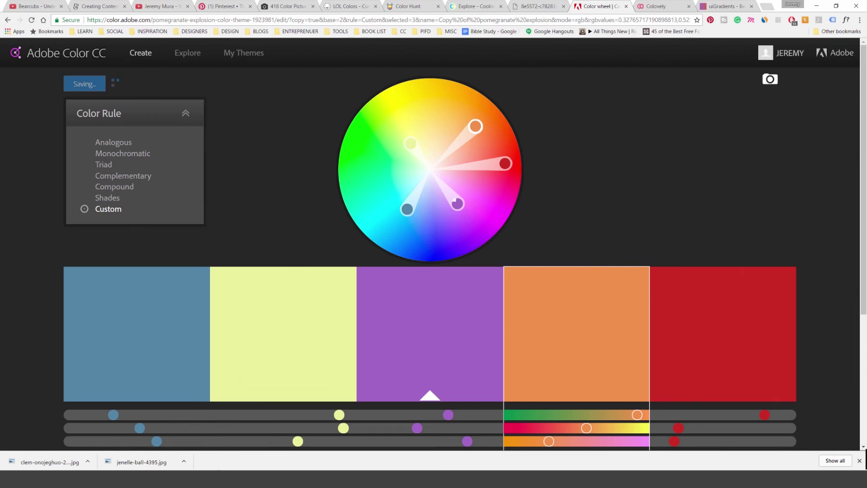
Switch to Illustrator and enlarge the Libraries panel to show the color themes in My Library beside an empty canvas area
key(alt+Tab)
drag(529, 153, 299, 176)
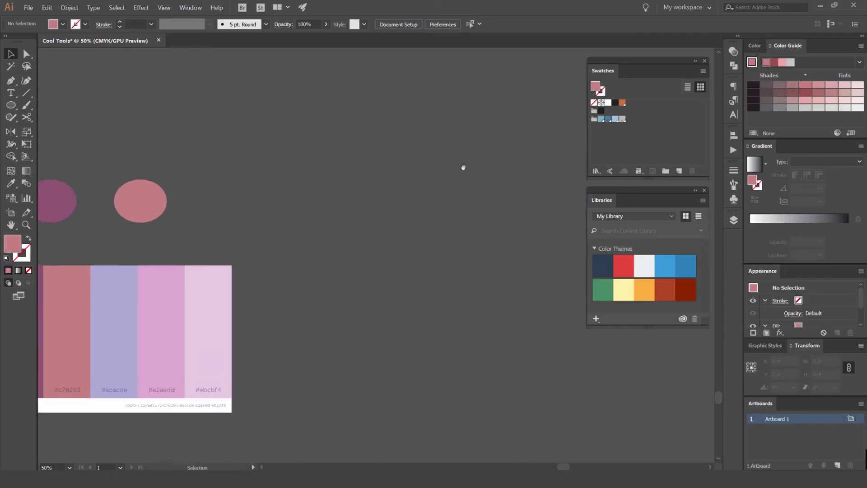
drag(462, 168, 300, 75)
drag(645, 326, 645, 421)
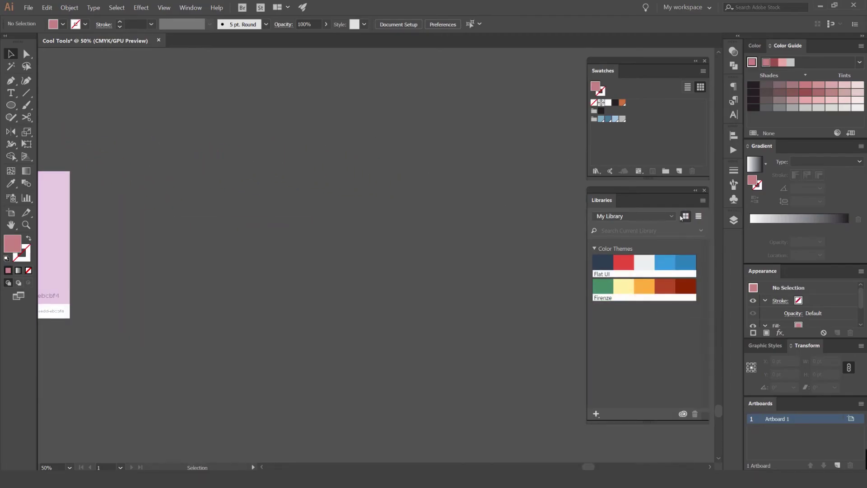
click(632, 216)
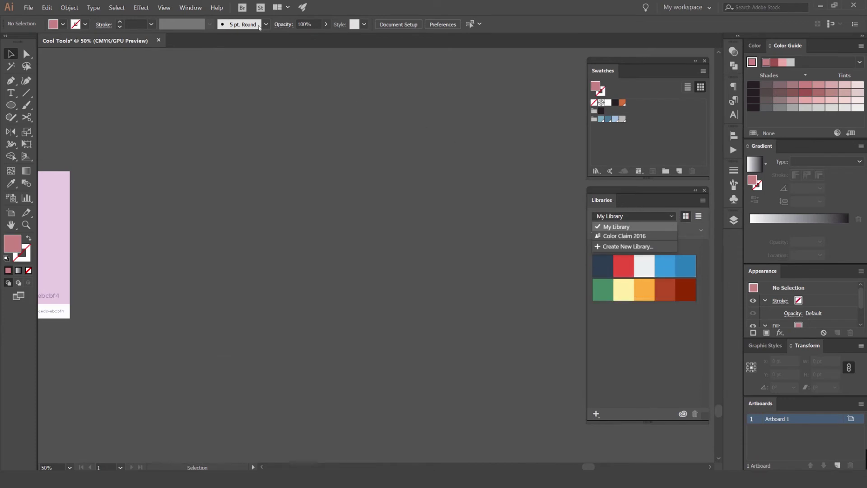
click(190, 8)
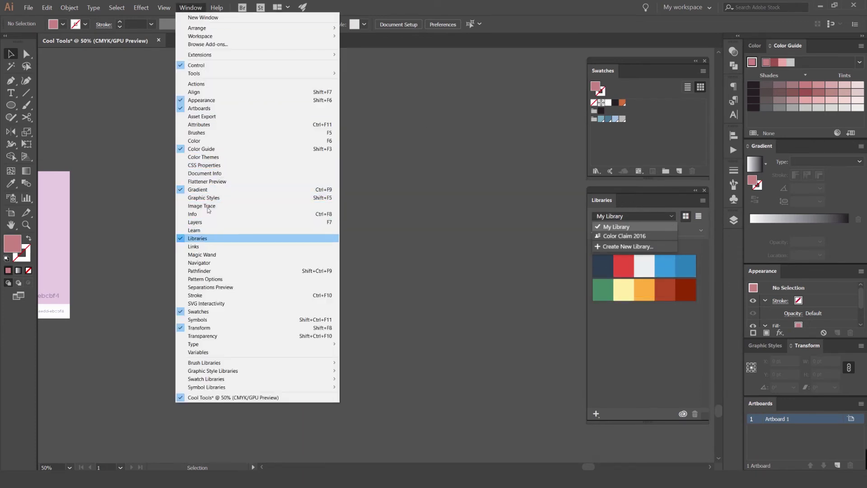
click(191, 7)
click(651, 226)
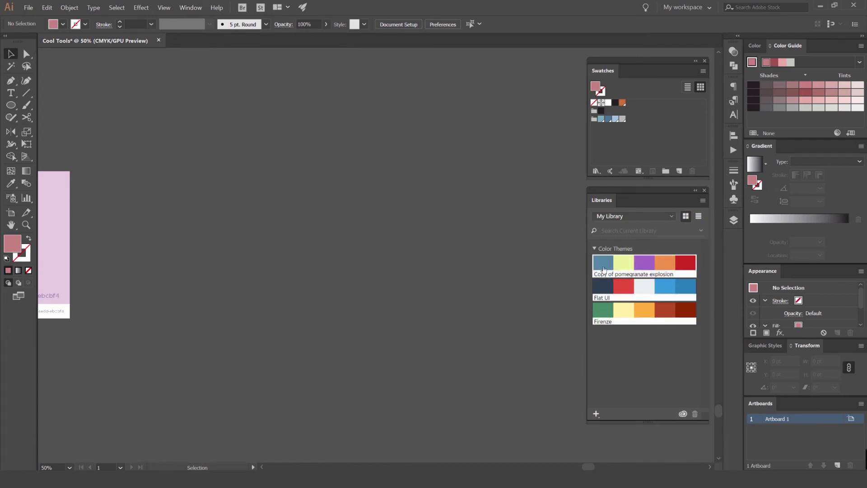
Draw a 320 pt square on the empty canvas and fill it with the blue from the Copy of pomegranate explosion theme
key(l)
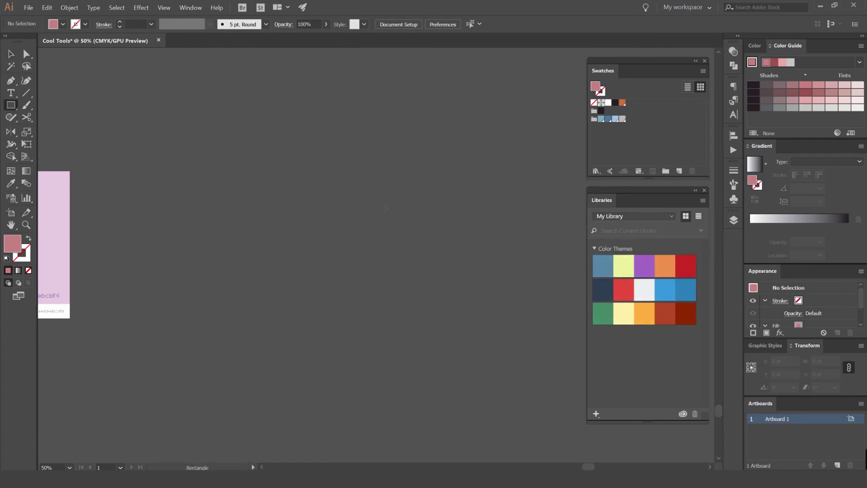
drag(385, 209, 409, 234)
click(603, 265)
key(i)
key(v)
Duplicate the blue square into a two-by-two grid and fill the copies with the theme's pale yellow, purple and orange
drag(392, 200, 380, 140)
click(625, 265)
drag(362, 217, 435, 148)
click(644, 262)
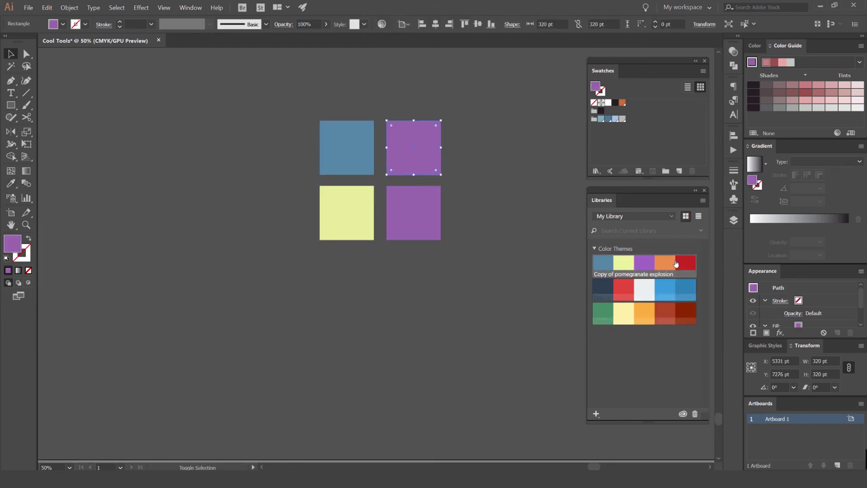
click(666, 263)
click(475, 164)
scroll(472, 150, down, 2)
scroll(455, 320, up, 2)
Copy the orange square to the middle of the grid and fill the copy with the theme's red
drag(485, 302, 454, 200)
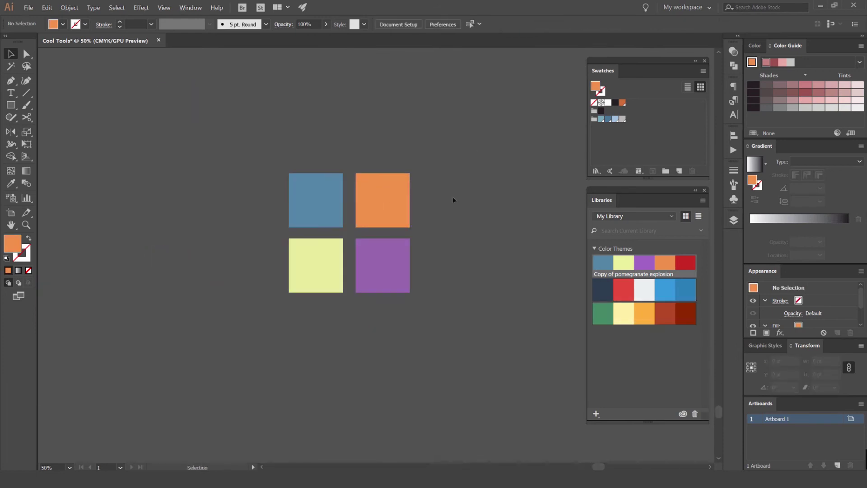
scroll(420, 218, up, 1)
drag(382, 209, 337, 251)
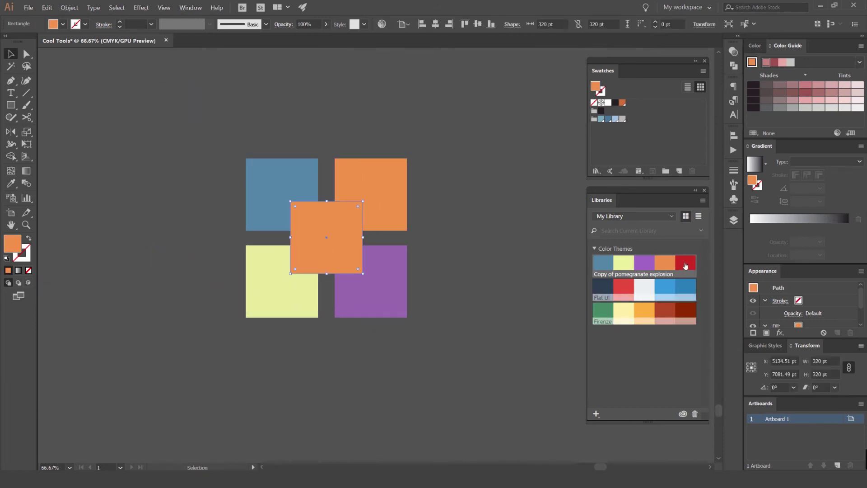
click(685, 266)
click(453, 198)
scroll(453, 197, down, 1)
scroll(361, 203, up, 1)
drag(455, 150, 312, 279)
click(492, 216)
click(703, 200)
click(700, 200)
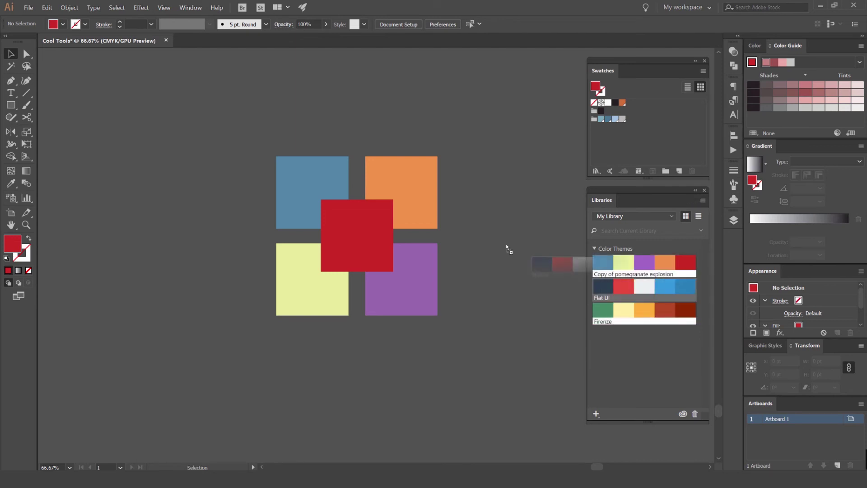
click(702, 200)
click(702, 203)
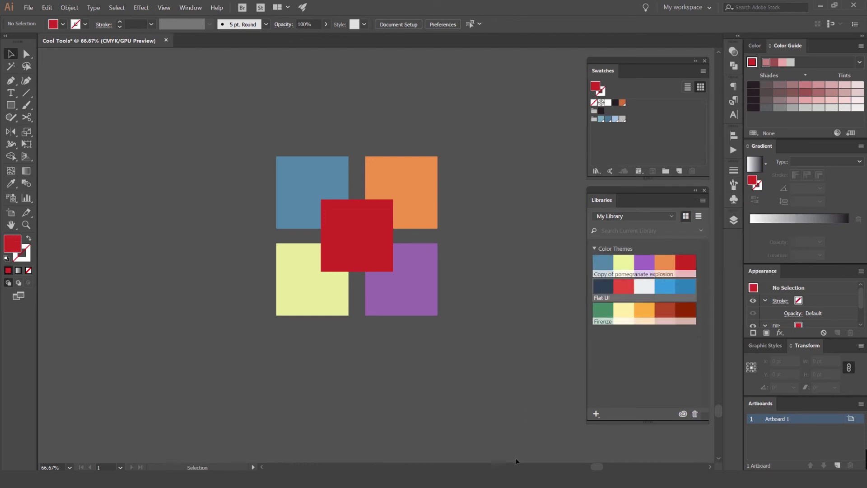
Switch to the browser's Colovely page and lock in light green, pink and bright green as further palette colors
click(702, 202)
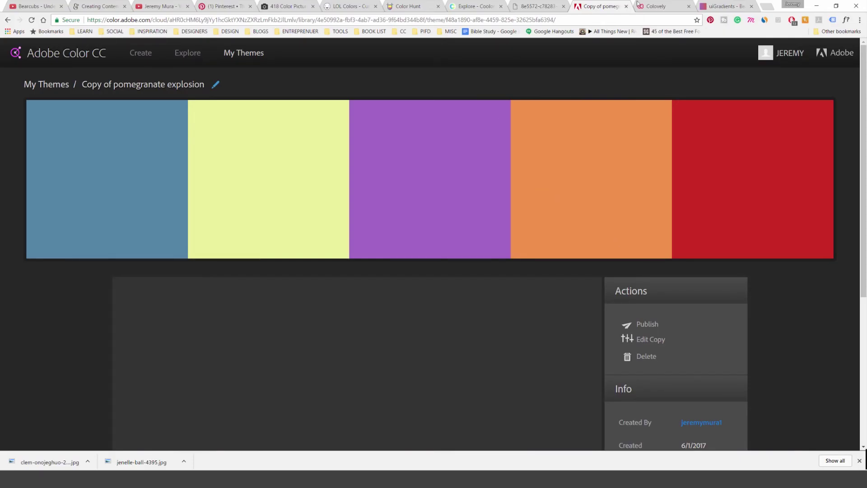
click(638, 5)
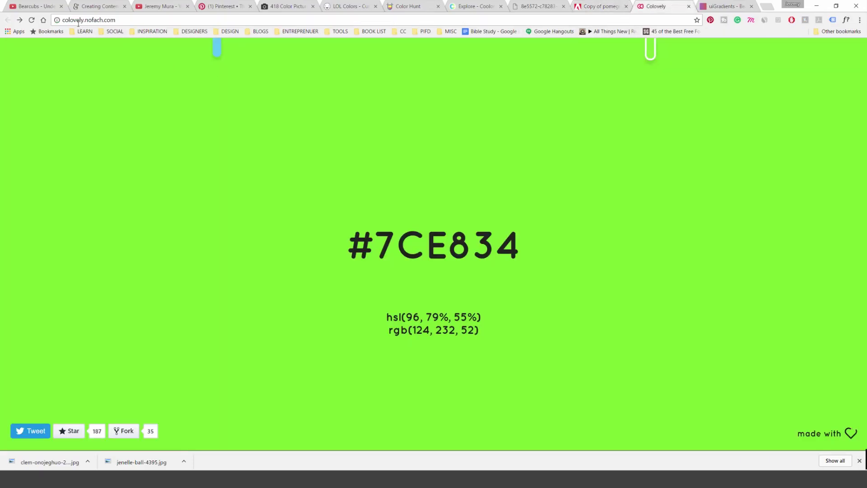
click(115, 20)
click(365, 162)
click(365, 162)
click(365, 161)
click(364, 161)
click(483, 233)
click(476, 164)
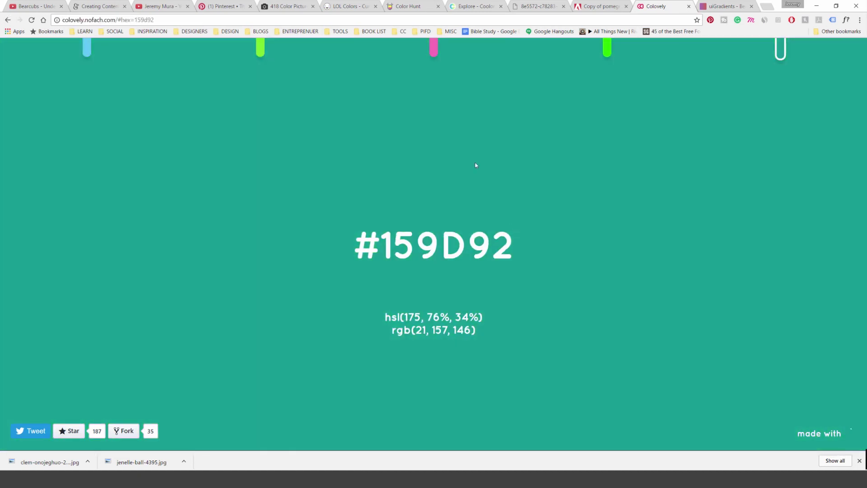
Revisit the saved Colovely palette colors, change the fourth one to dark purple and return to the last, still open color
click(608, 51)
click(434, 51)
click(281, 69)
click(584, 78)
click(796, 59)
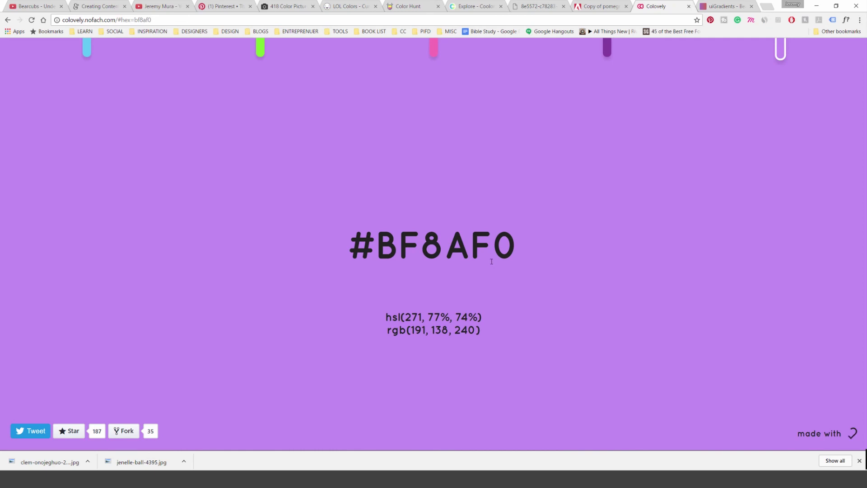
Browse the gradient collection on uiGradients and open the Learning and Leading gradient
click(713, 7)
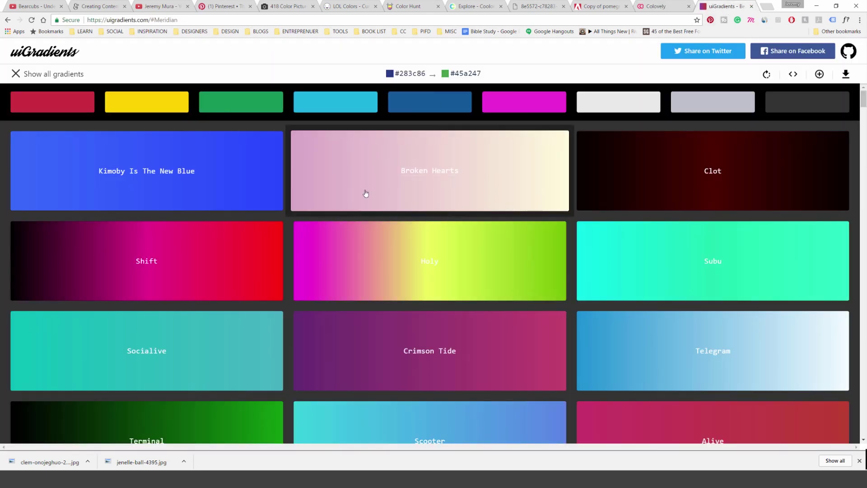
scroll(370, 189, down, 5)
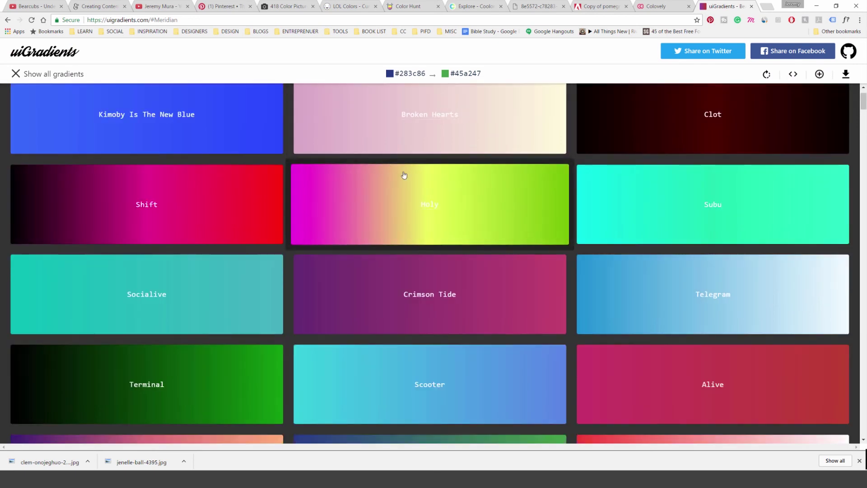
scroll(403, 178, down, 10)
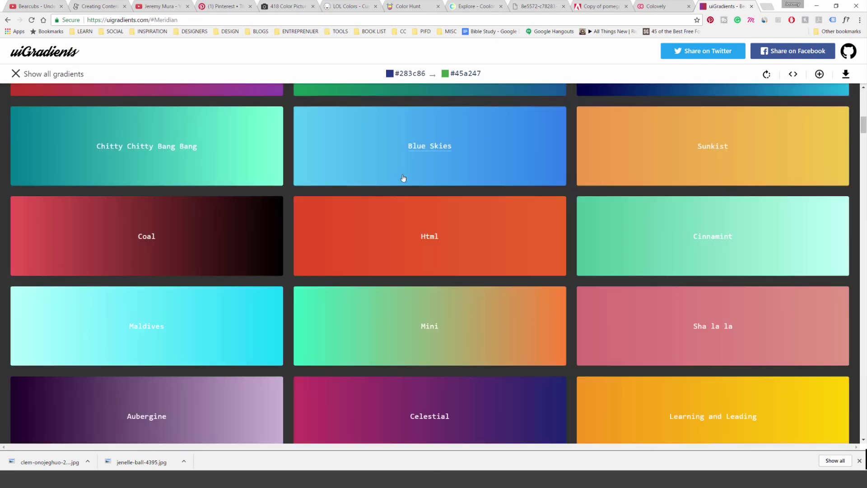
scroll(425, 180, up, 6)
scroll(513, 263, down, 4)
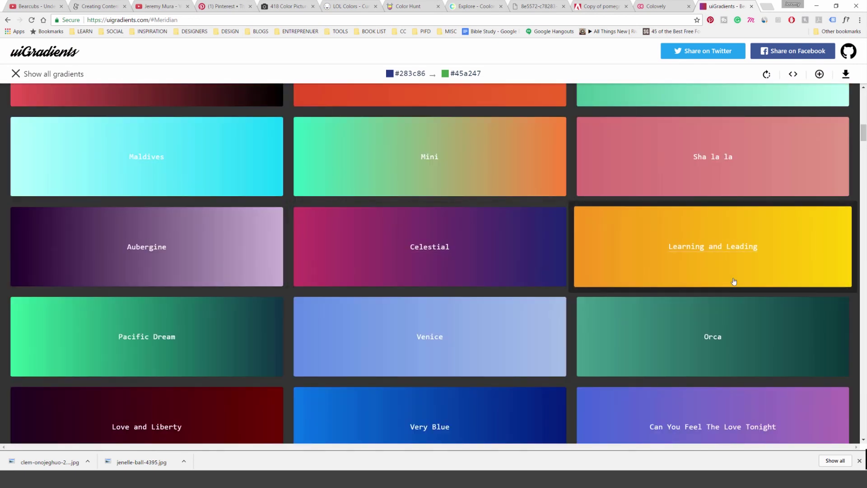
click(647, 238)
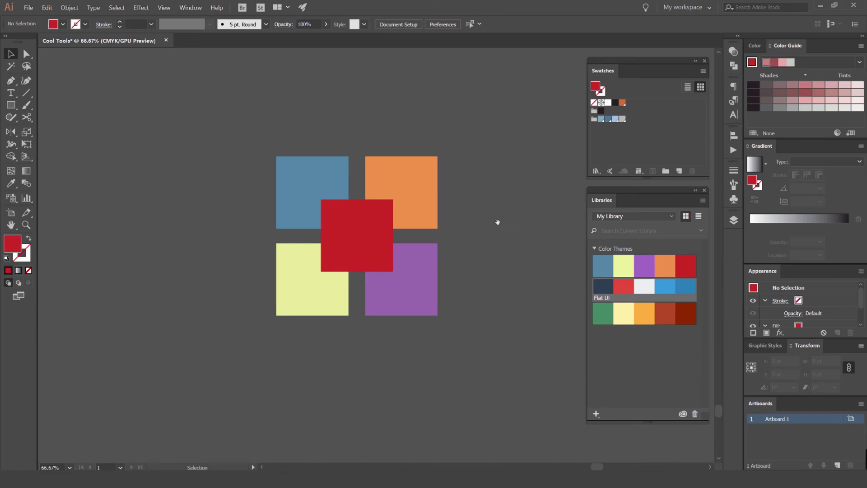
In Illustrator, copy the theme's orange square to the empty area beside the grid and fill it with F7971E
drag(497, 221, 360, 211)
drag(296, 166, 510, 166)
double_click(596, 88)
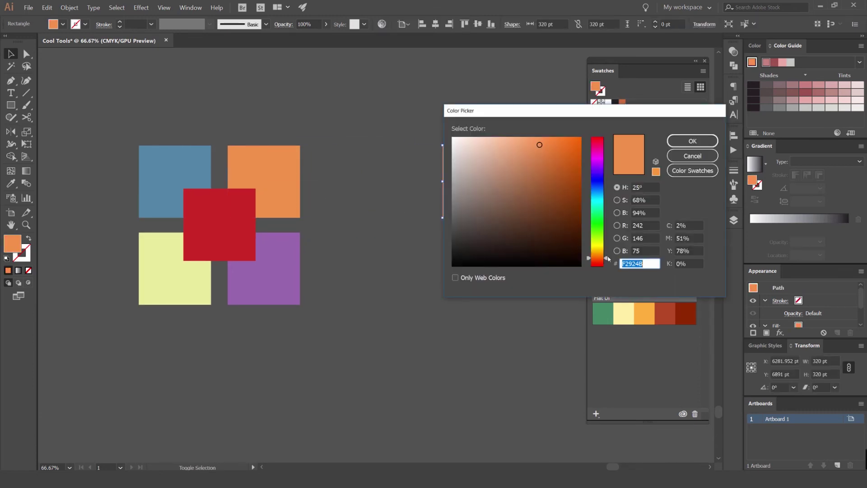
key(Tab)
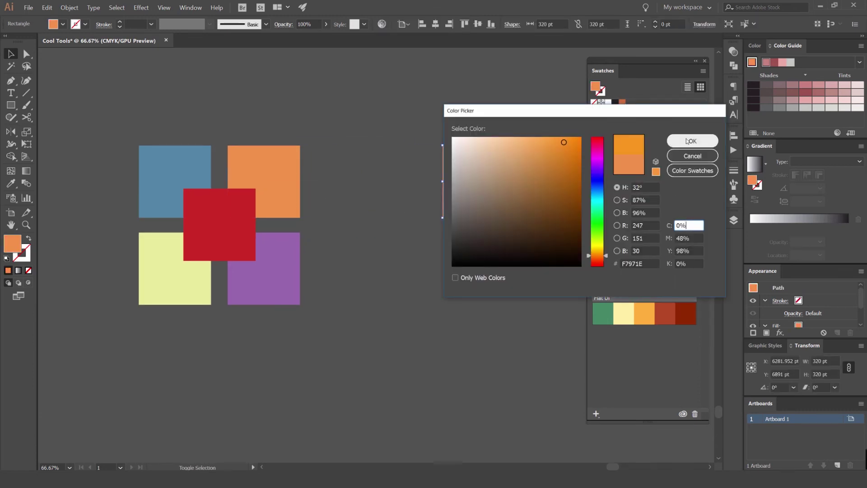
click(692, 141)
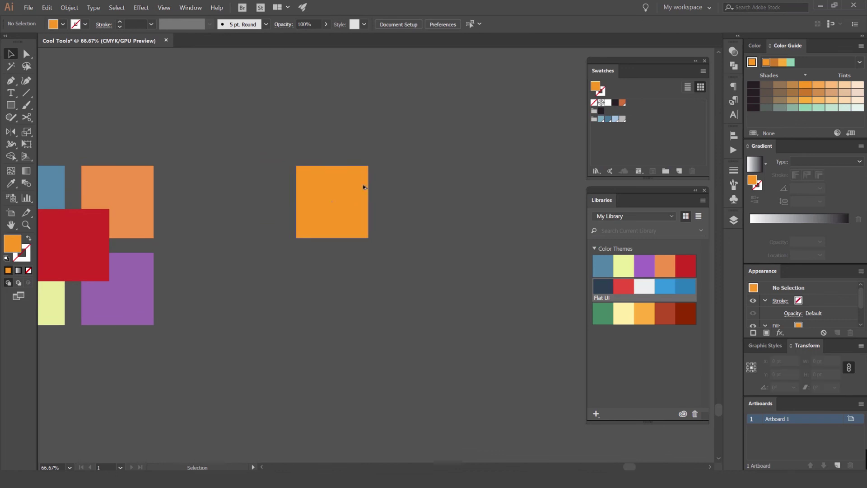
Duplicate the new orange square, fill the copy with the gradient's second color, FFD200, and move it to overlap the orange square
drag(364, 188, 464, 188)
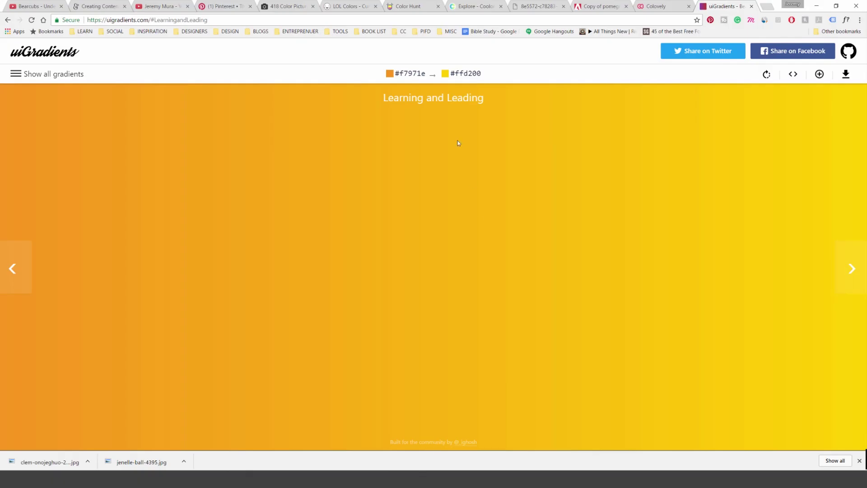
key(alt+Tab)
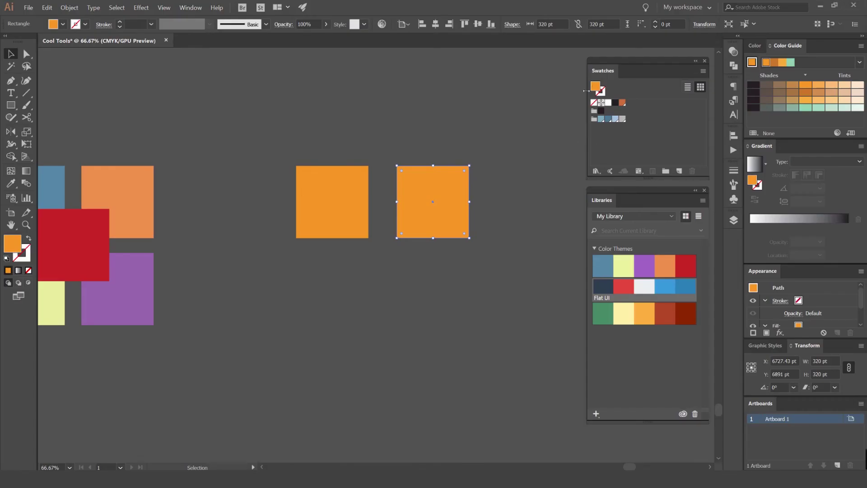
double_click(595, 86)
key(ctrl+v)
click(692, 141)
drag(494, 203, 356, 197)
click(514, 169)
drag(434, 187, 374, 188)
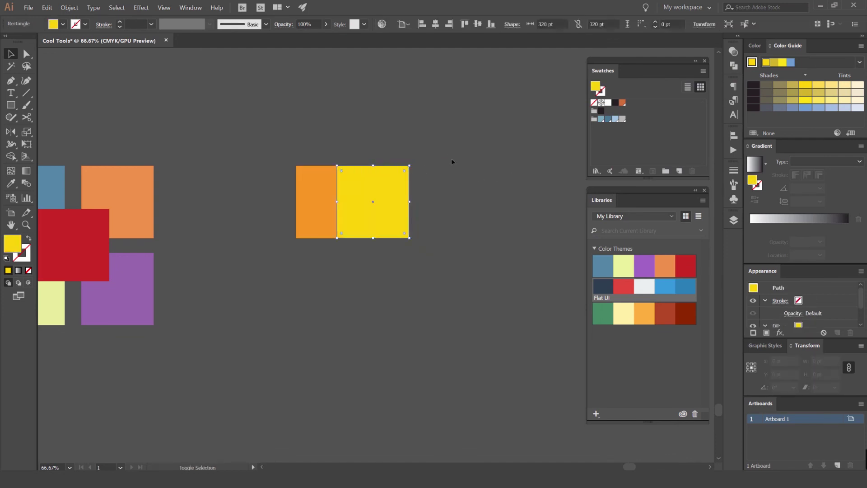
click(452, 162)
Draw a rectangle about 965 by 298 pt above the two squares and give it a linear gradient with a yellow stop at 28%
drag(452, 161, 395, 234)
key(m)
drag(238, 129, 457, 197)
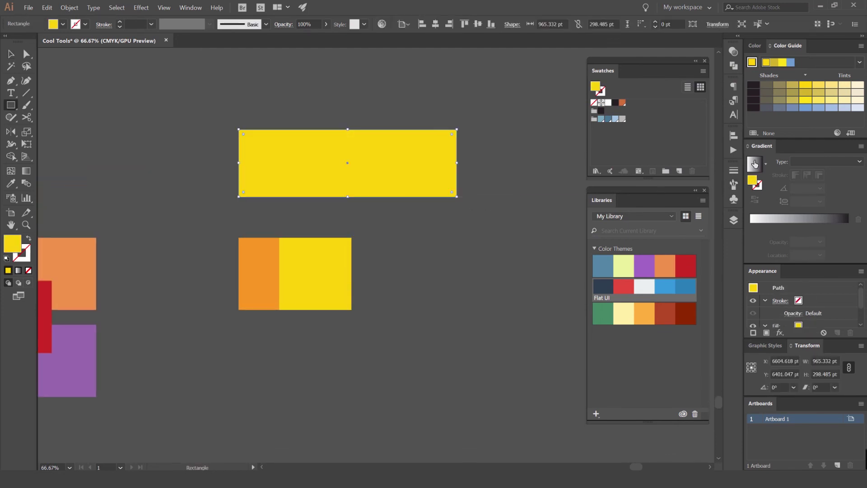
drag(756, 183, 778, 219)
click(754, 46)
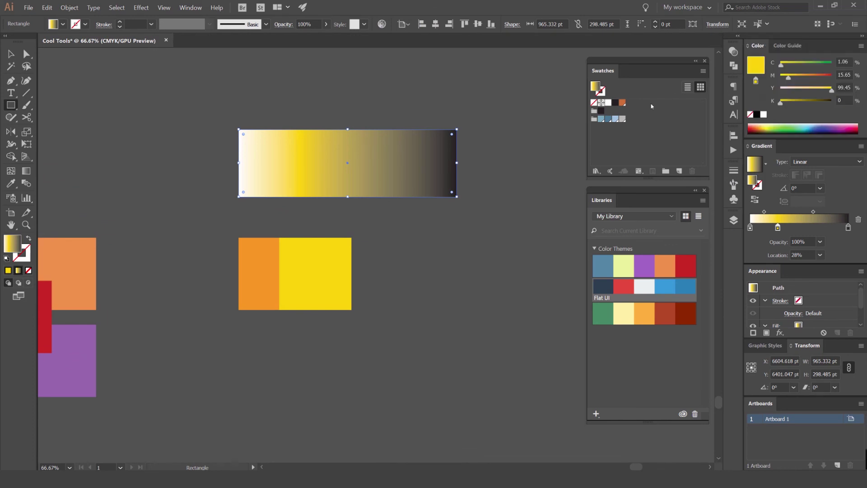
Move the yellow square clear of the orange one and save the orange square's fill as a new swatch
key(v)
drag(286, 245, 386, 246)
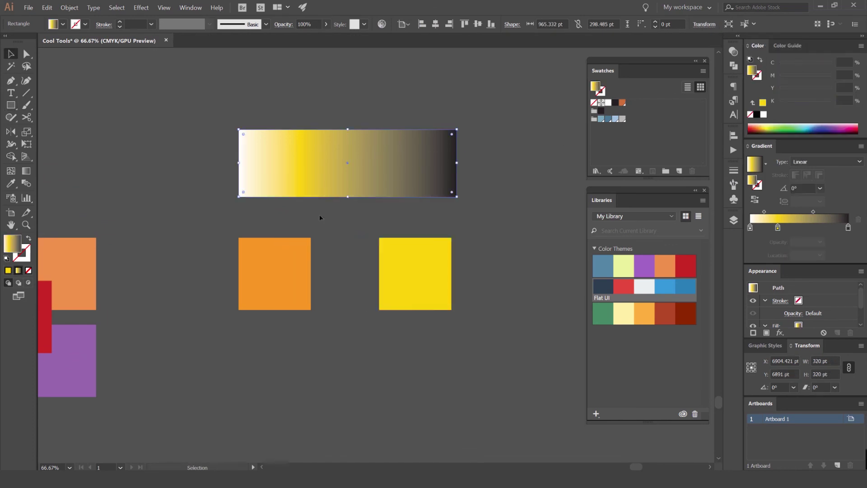
click(294, 253)
click(679, 171)
key(Return)
Set the rectangle's gradient to run from the orange swatch to yellow at 100%, removing the white and black stops
click(440, 149)
drag(629, 103, 750, 227)
drag(848, 228, 843, 253)
click(778, 227)
drag(778, 227, 849, 227)
click(457, 103)
scroll(420, 170, up, 3)
drag(408, 277, 407, 175)
click(451, 121)
key(ctrl+1)
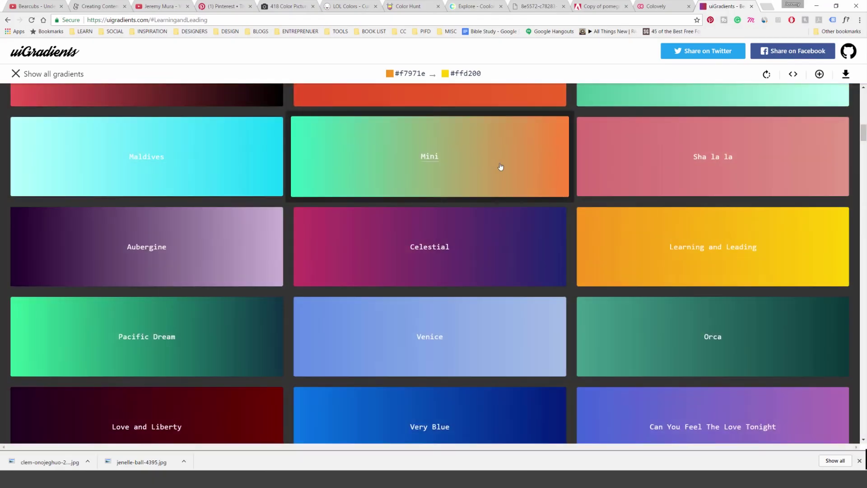
Browse more gradients on uiGradients, and return to Illustrator to review the palettes and shapes made in the document
scroll(500, 167, down, 20)
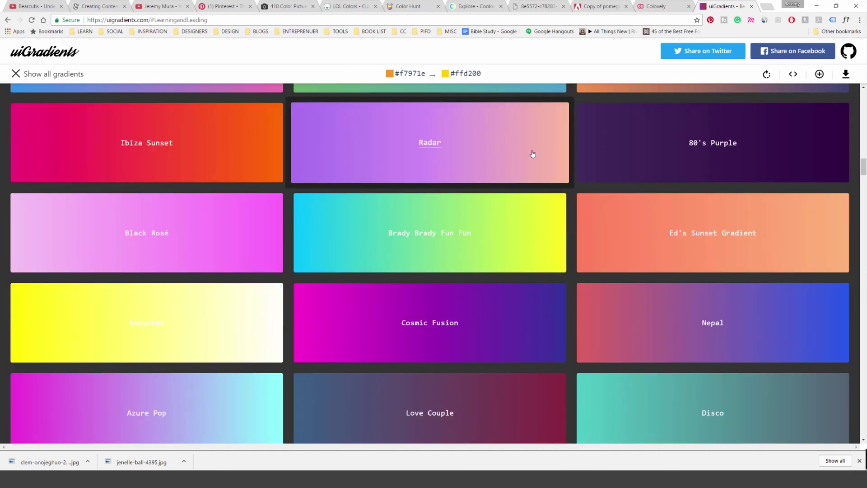
scroll(513, 159, down, 20)
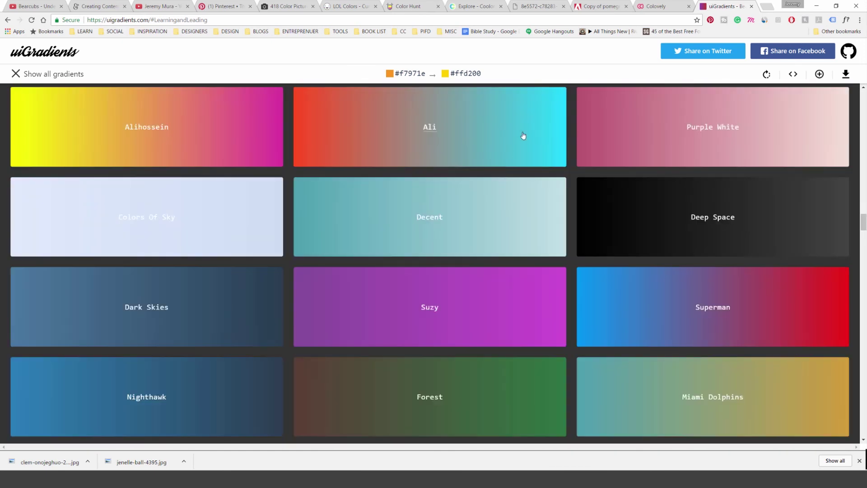
scroll(501, 208, down, 10)
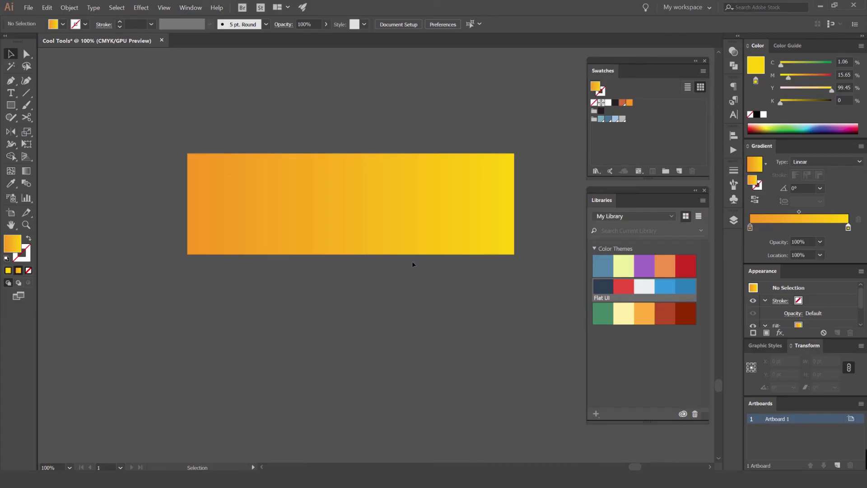
scroll(440, 118, down, 5)
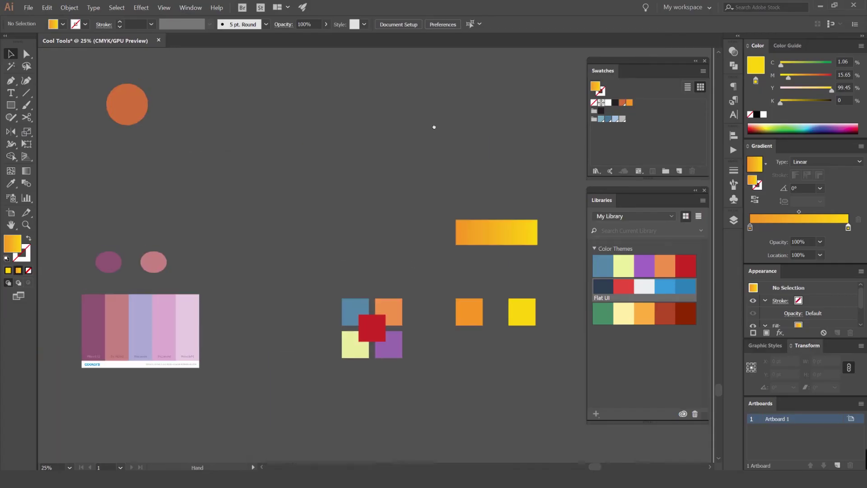
key(space)
drag(513, 145, 413, 142)
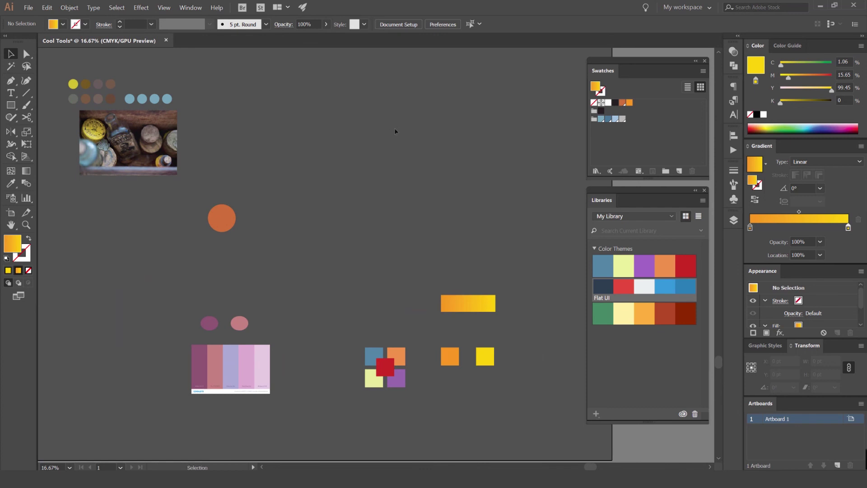